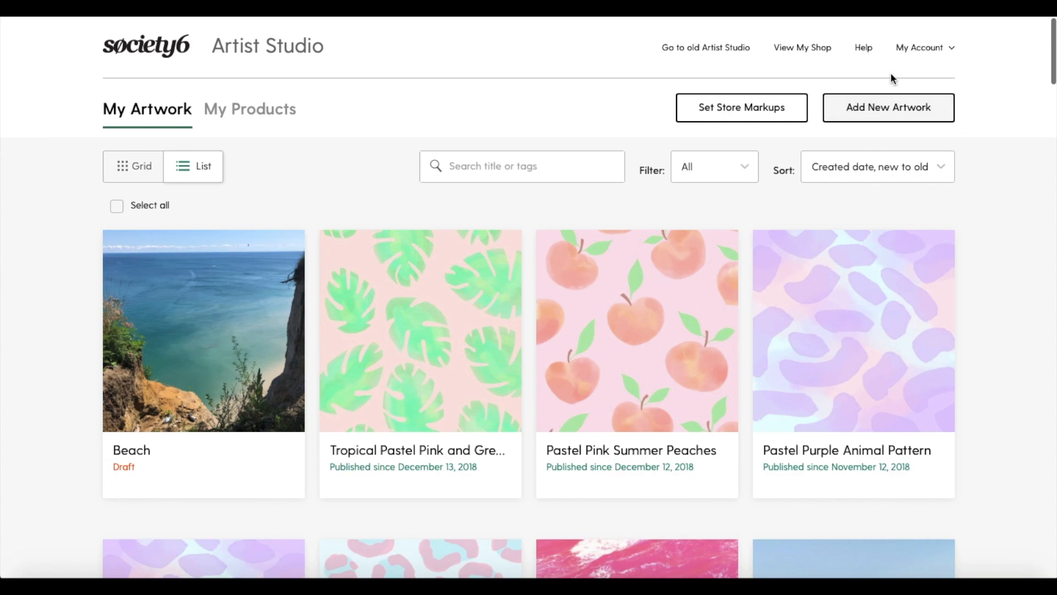
Start uploading a new artwork and open the list of all product size requirements.
left_click(921, 108)
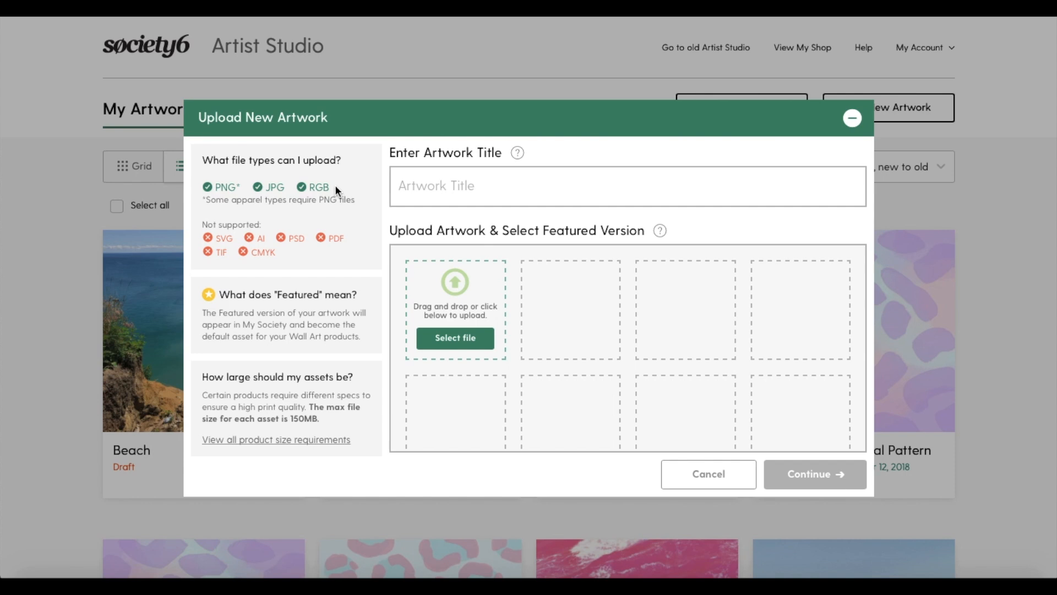
scroll(336, 188, "down", 1)
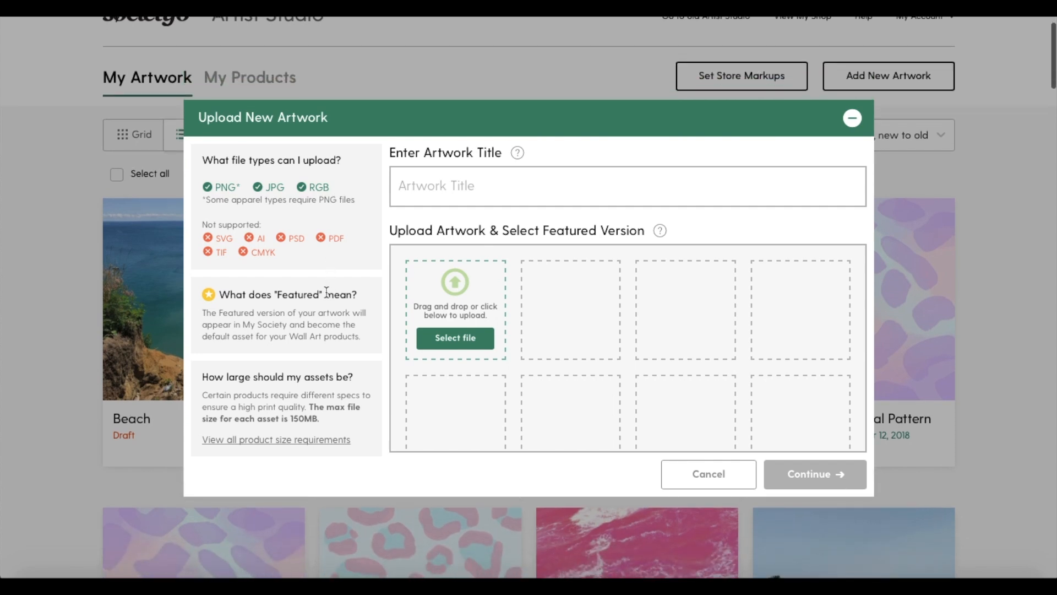
left_click(307, 445)
Examine the recommended file specs and the required pixel dimensions listed for each product.
scroll(374, 463, "down", 3)
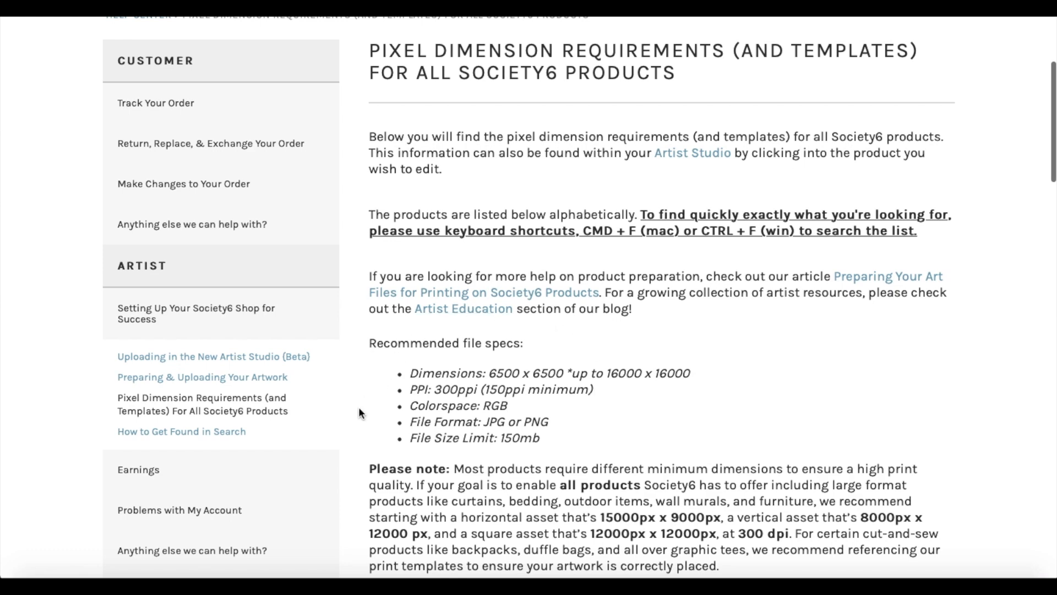
scroll(356, 429, "down", 3)
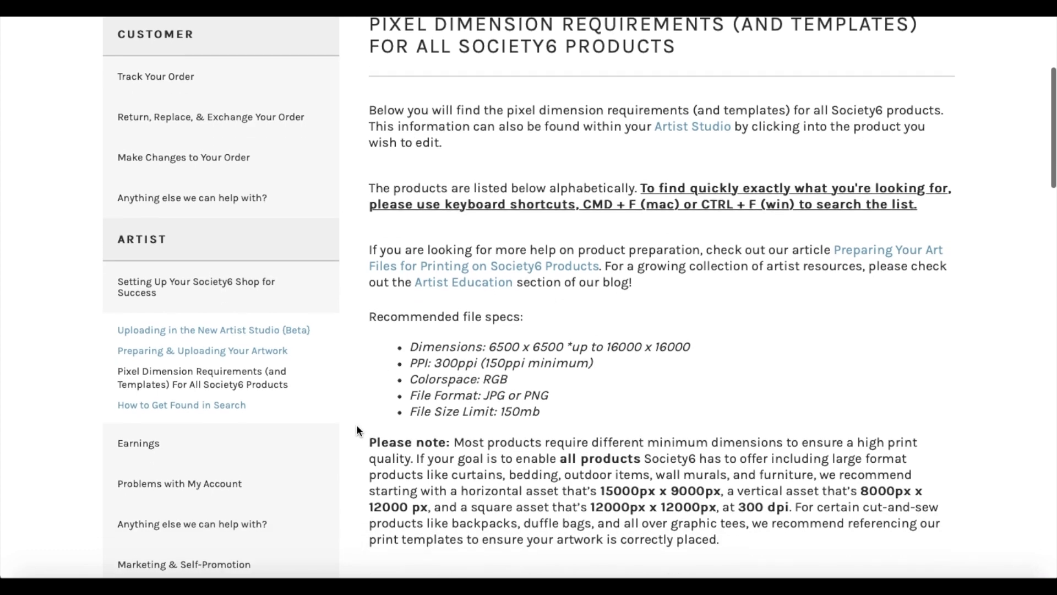
scroll(357, 429, "down", 1)
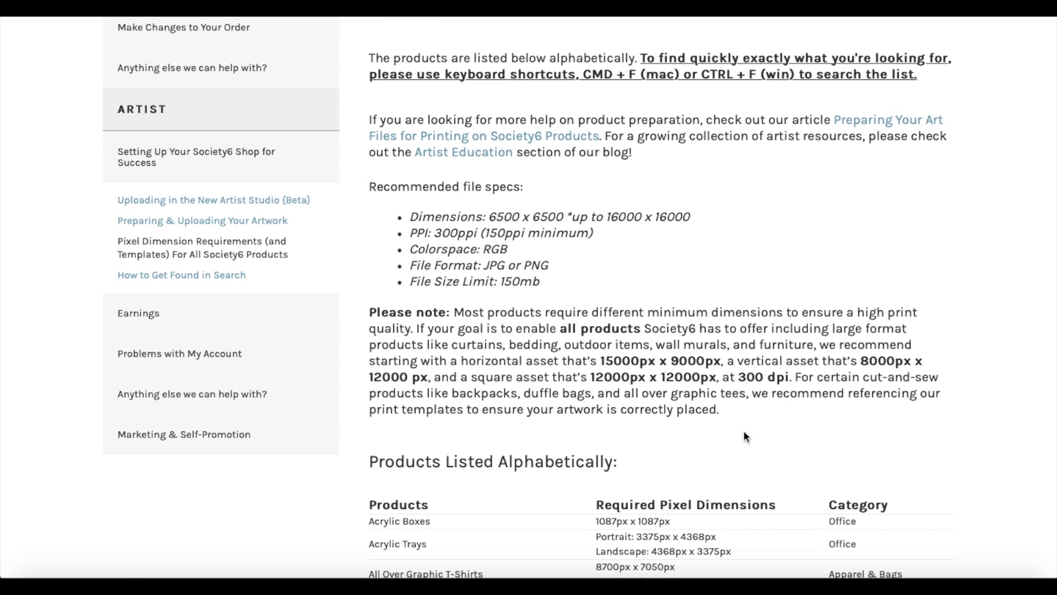
scroll(744, 432, "down", 3)
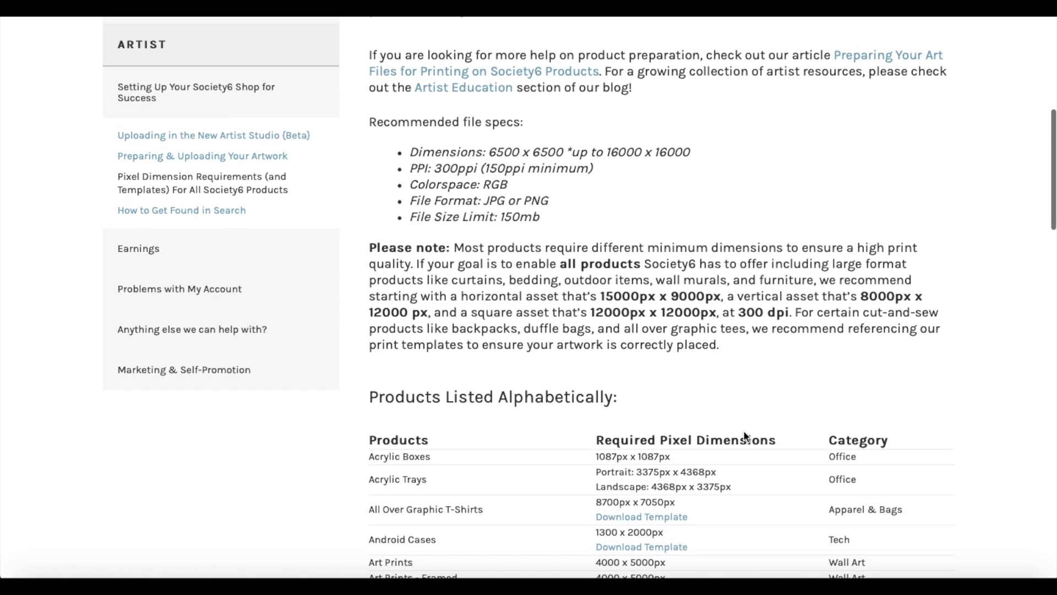
scroll(340, 509, "down", 3)
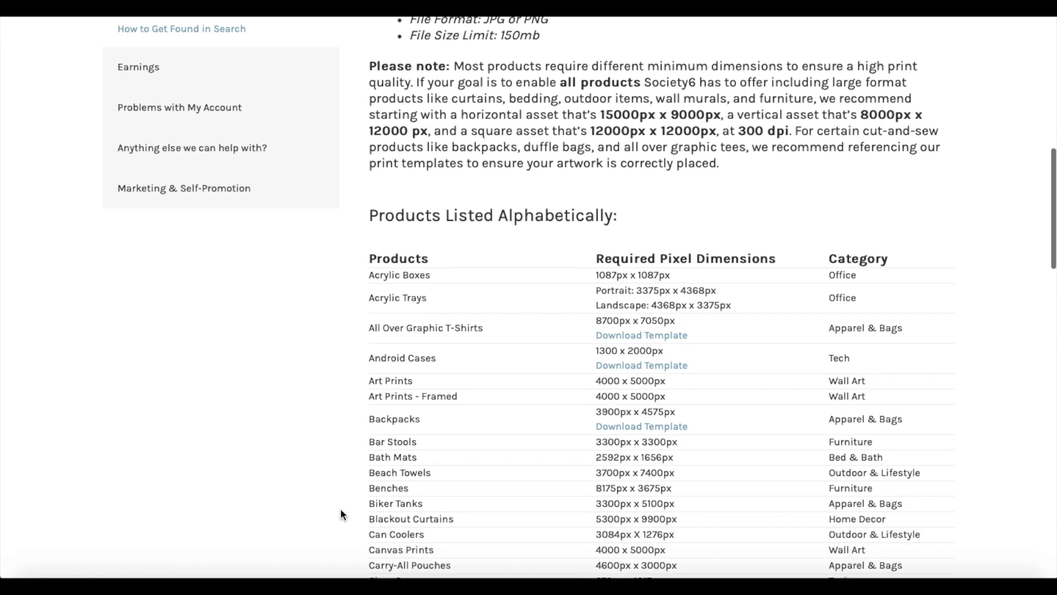
scroll(341, 512, "down", 3)
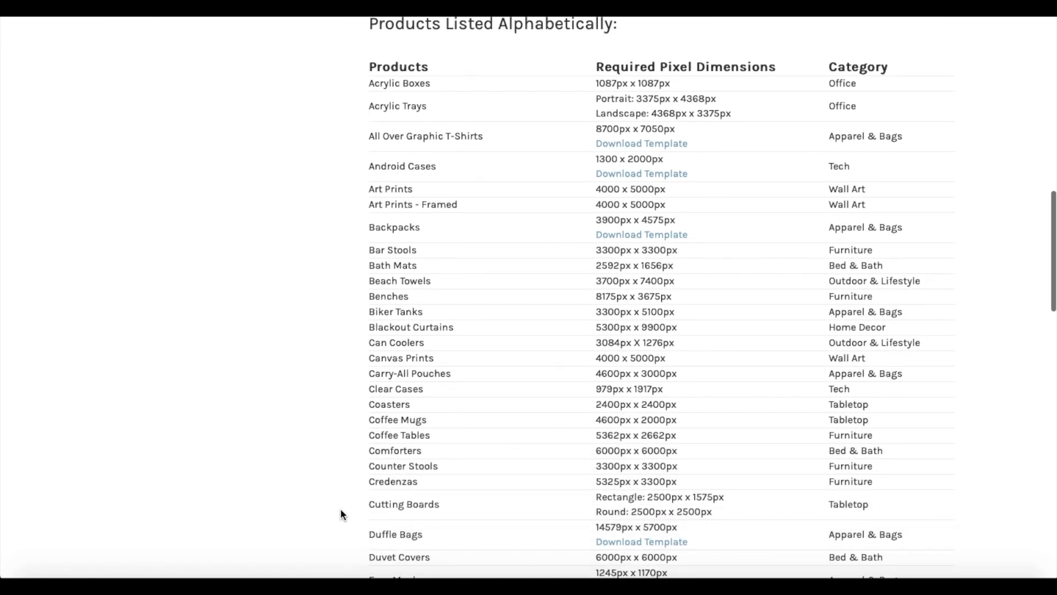
scroll(341, 512, "down", 1)
scroll(341, 512, "down", 5)
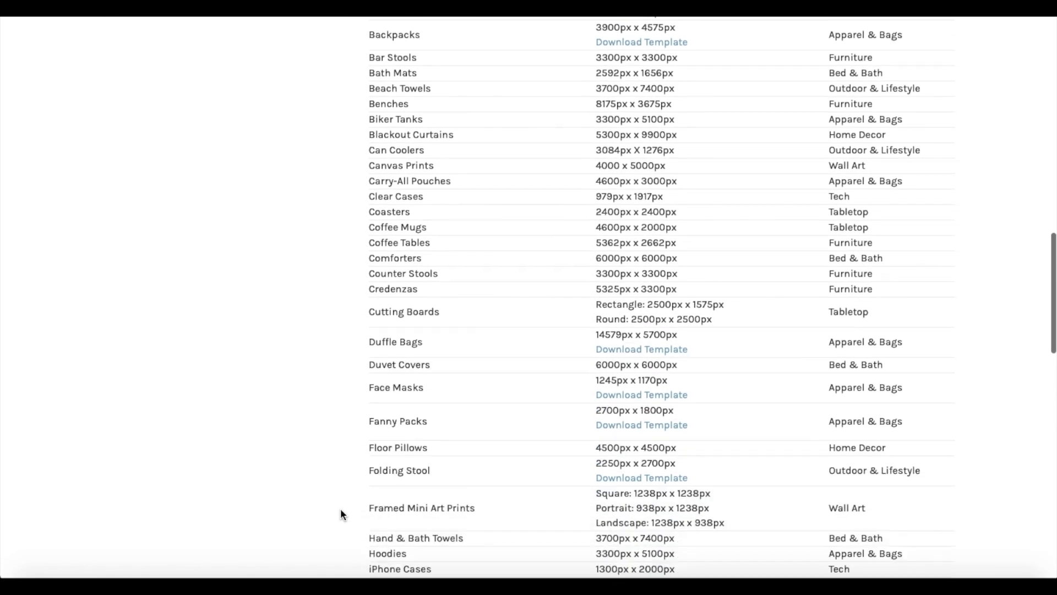
scroll(341, 513, "down", 15)
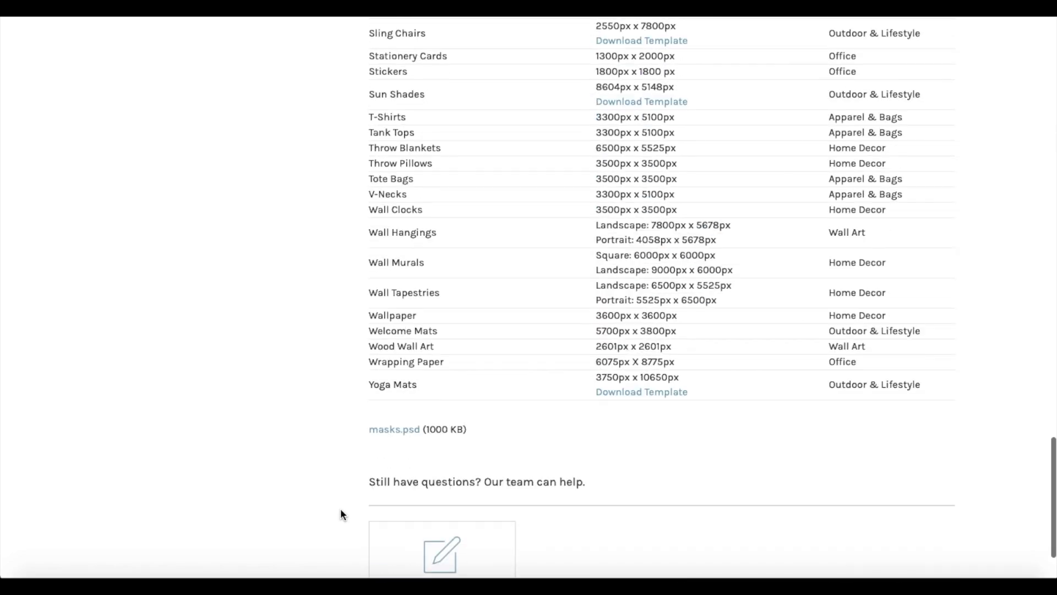
scroll(341, 512, "up", 16)
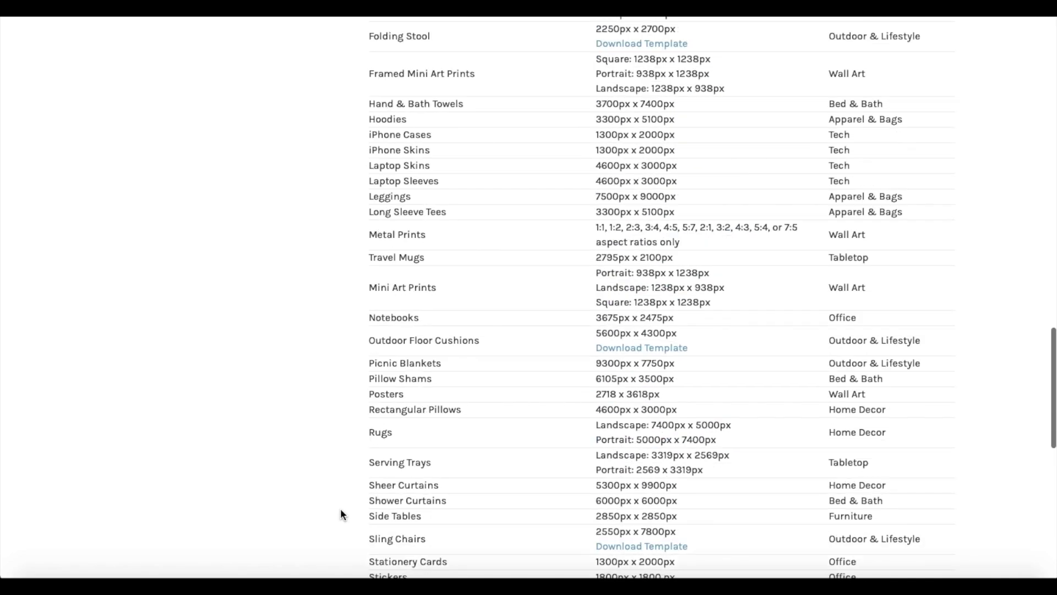
scroll(341, 514, "up", 18)
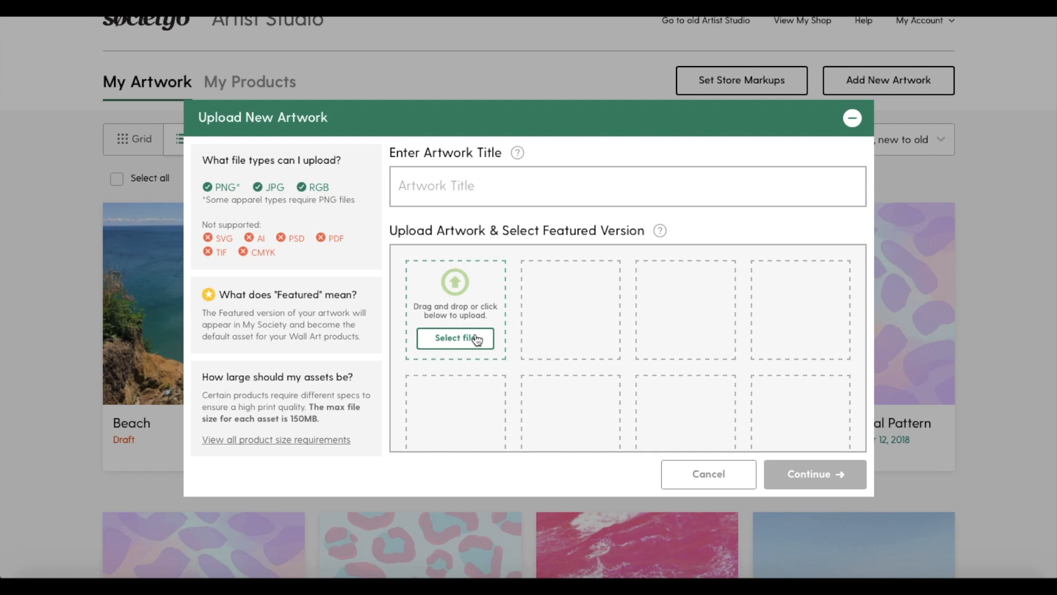
Upload alohas6.png, title the artwork "Tan and Green Tropical Leaf Print" and continue to the artist agreement.
left_click(592, 195)
type("Tan")
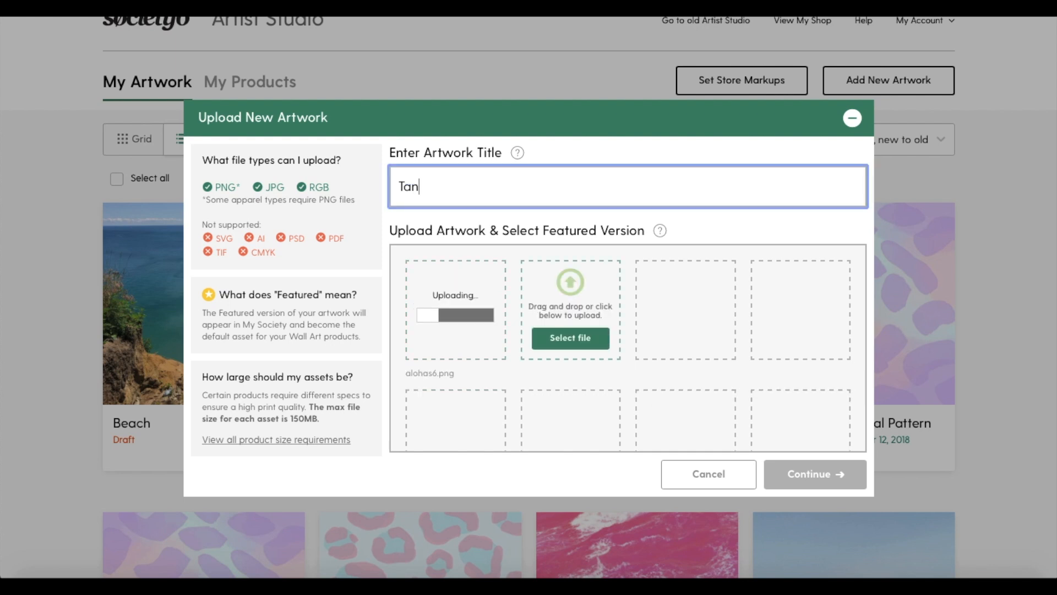
type(" and Green Tropical Leaf Print")
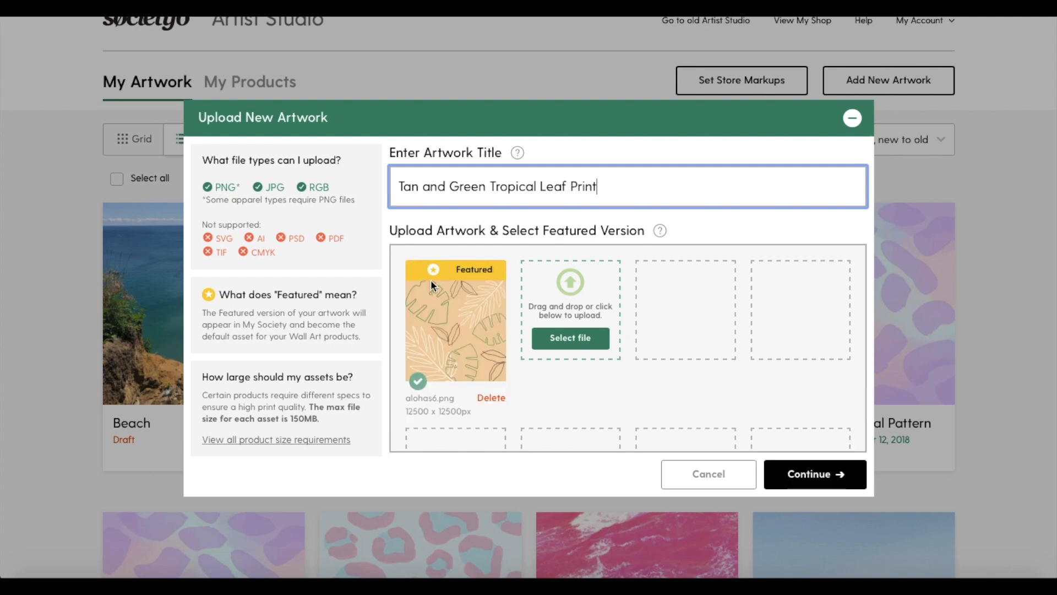
left_click(835, 479)
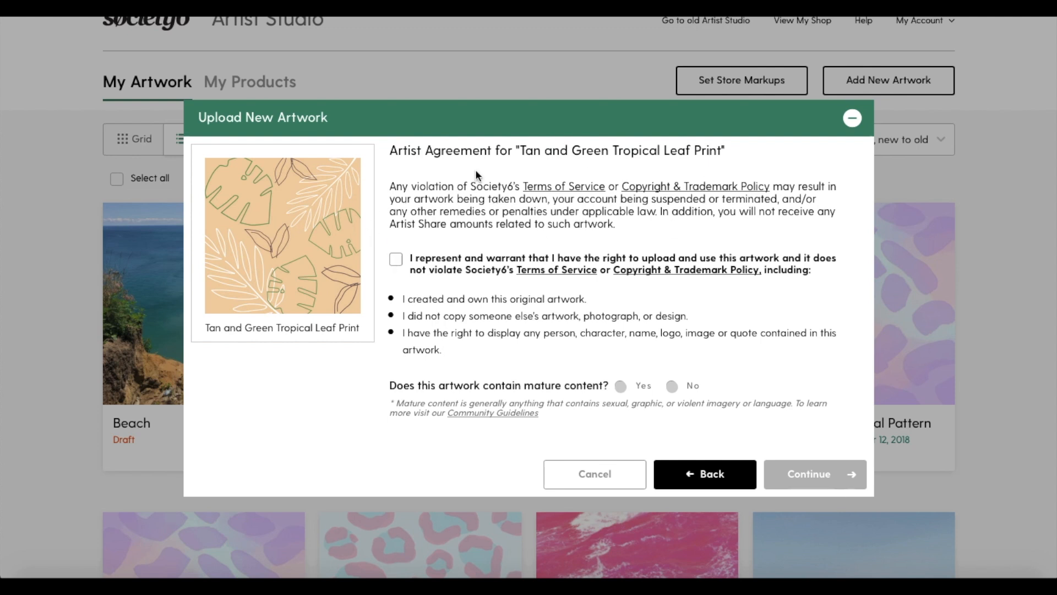
Accept the artist agreement, declare that the artwork has no mature content, and continue to the artwork's product page.
left_click(397, 257)
left_click(672, 386)
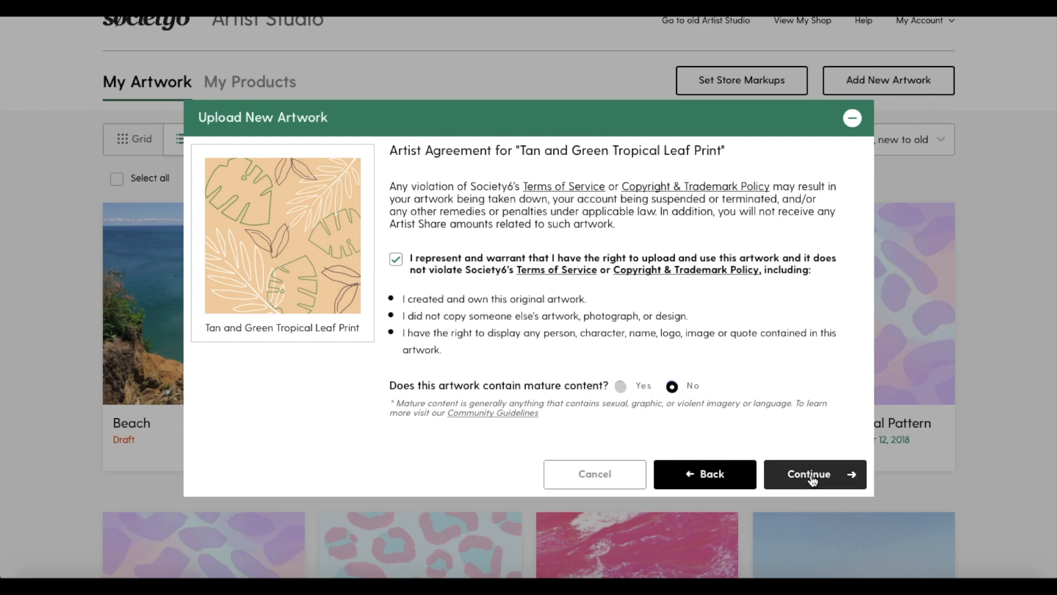
left_click(812, 479)
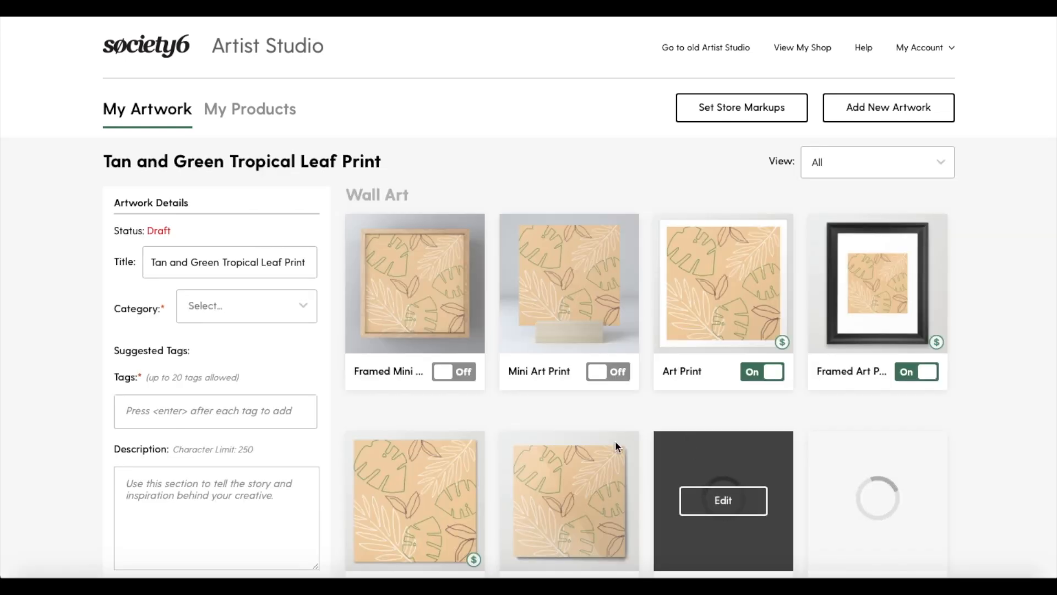
Enable the wall art products Framed Mini Art Print, Mini Art Print, Metal Print, Poster, Wood Wall Art and Wall Hanging.
left_click(456, 373)
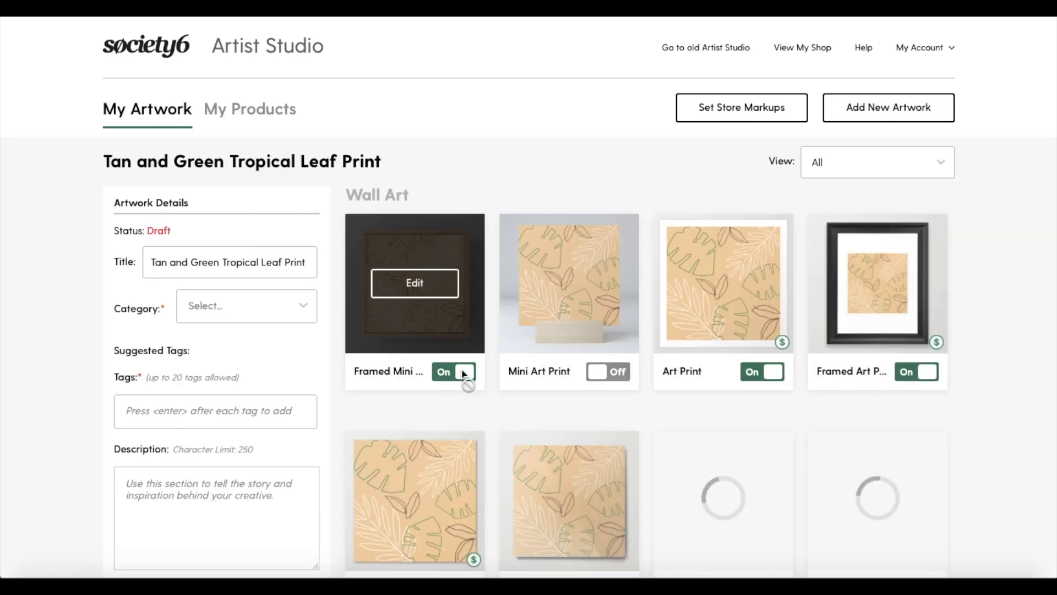
left_click(598, 375)
scroll(597, 377, "down", 3)
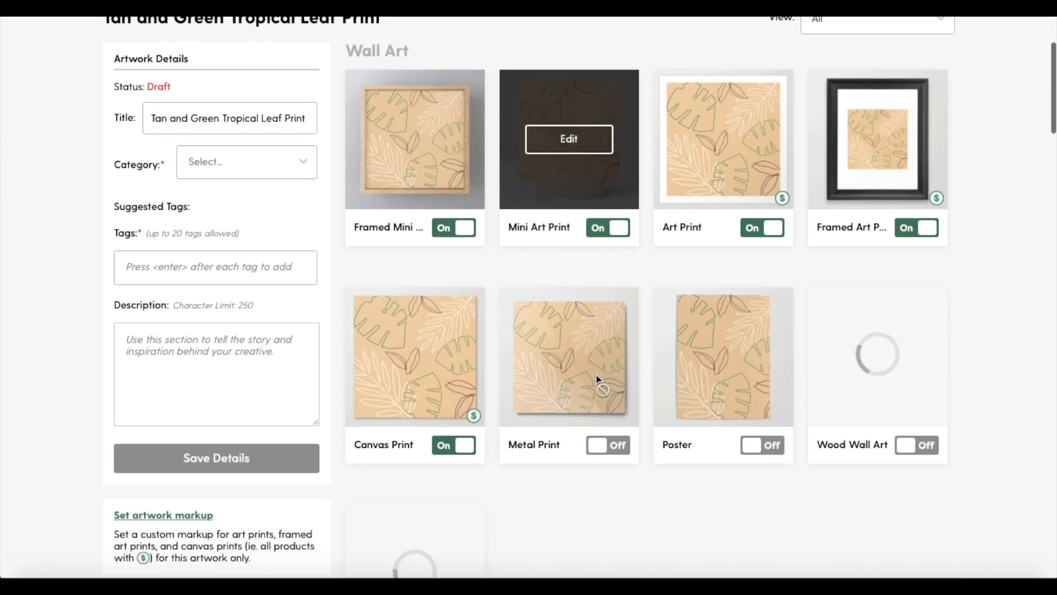
left_click(608, 398)
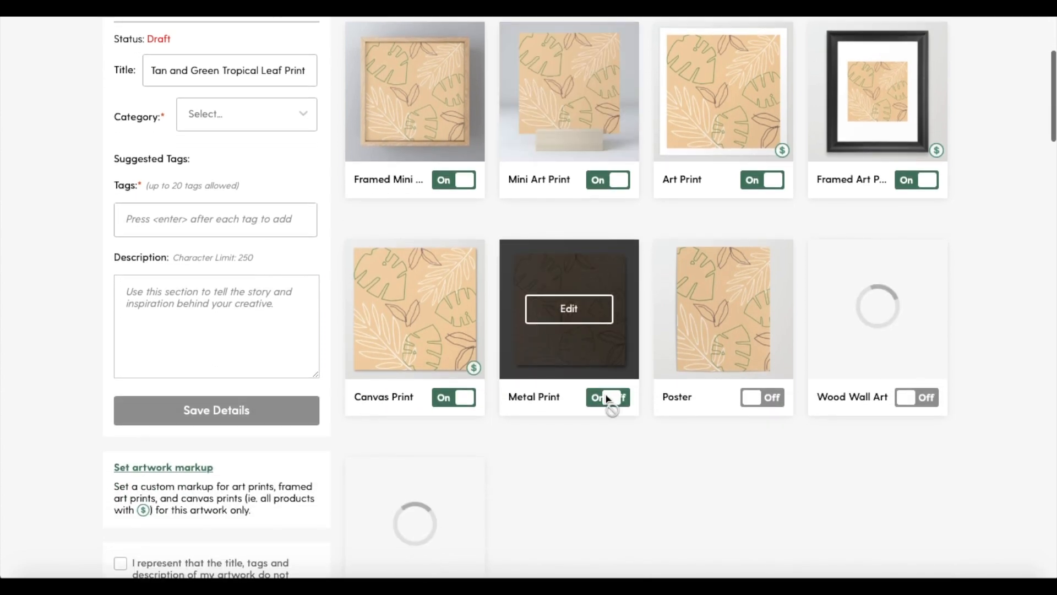
left_click(762, 397)
left_click(917, 397)
scroll(928, 408, "down", 5)
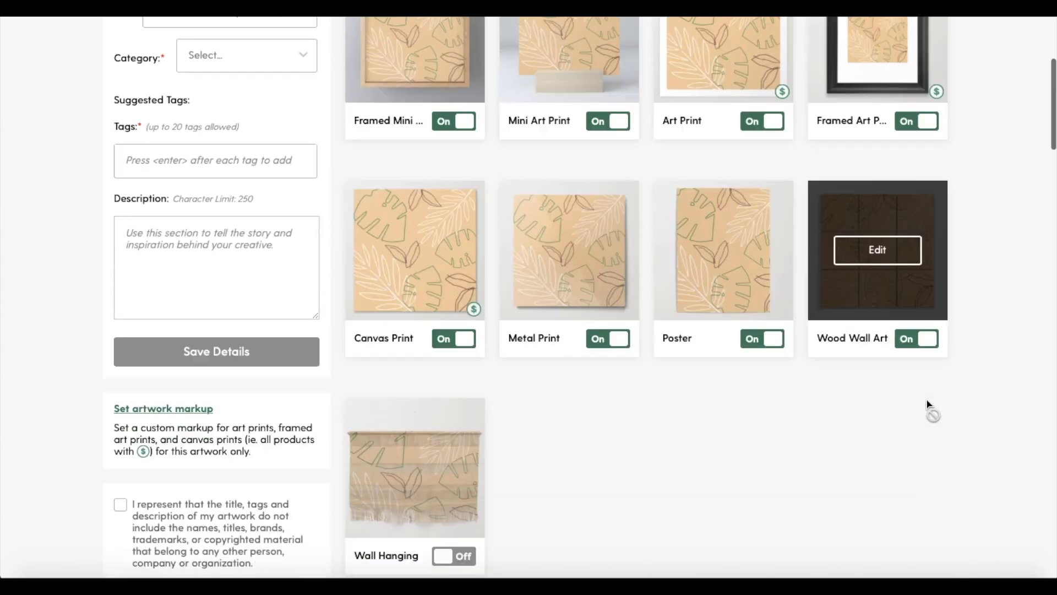
left_click(461, 361)
scroll(461, 388, "down", 3)
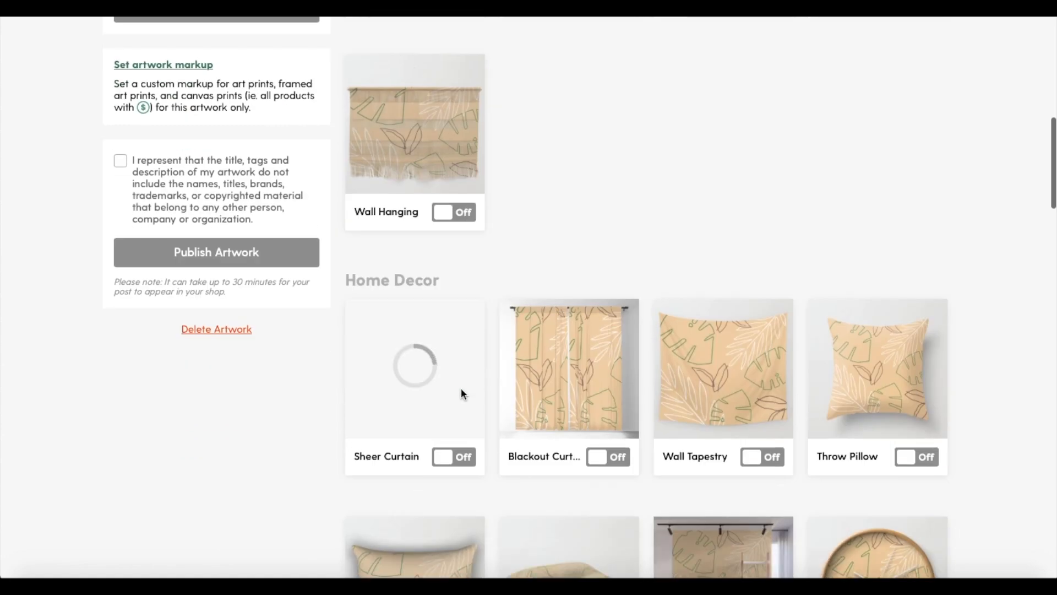
Set the artwork category to graphic design and add the suggested tags "digital" and "pattern".
scroll(461, 388, "up", 8)
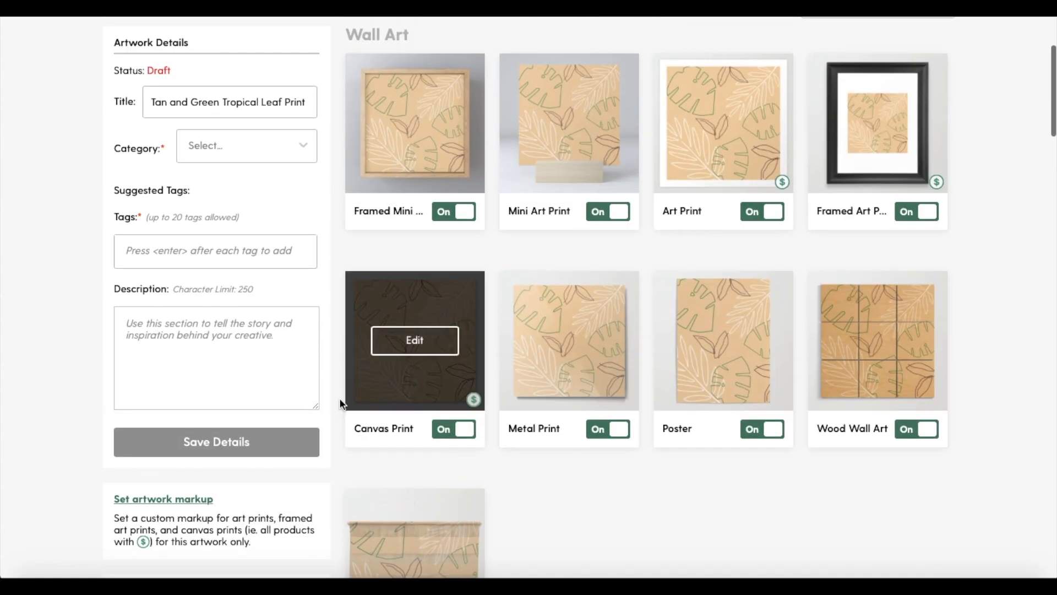
scroll(339, 398, "up", 3)
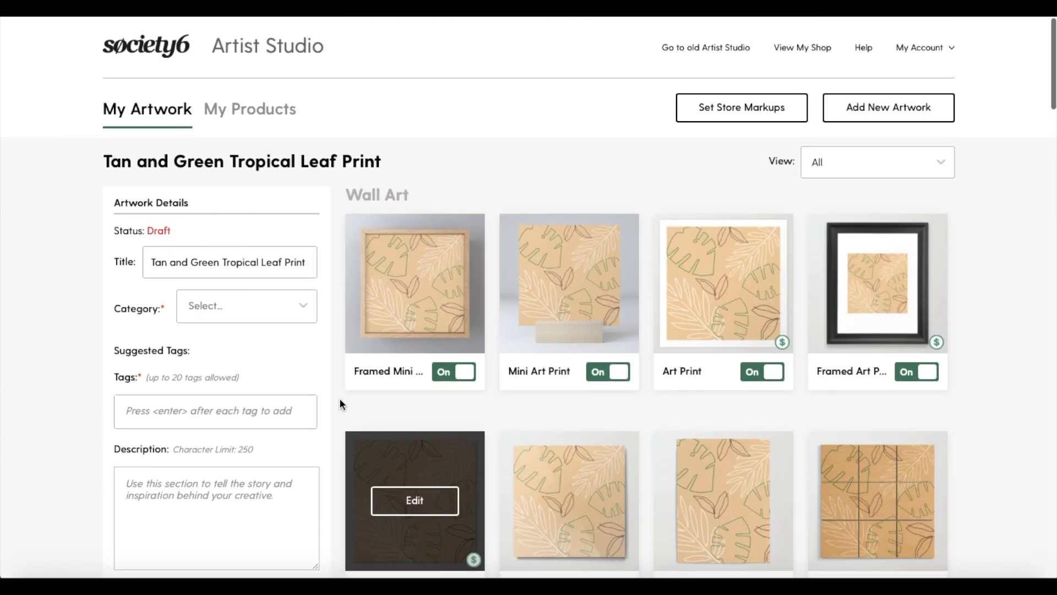
left_click(291, 314)
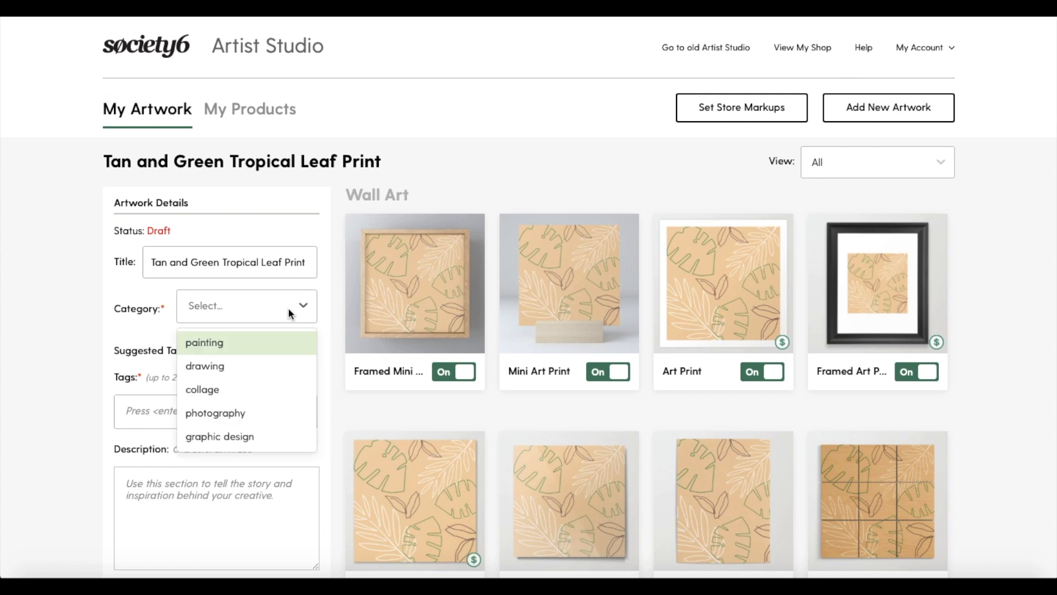
scroll(257, 405, "down", 1)
left_click(257, 408)
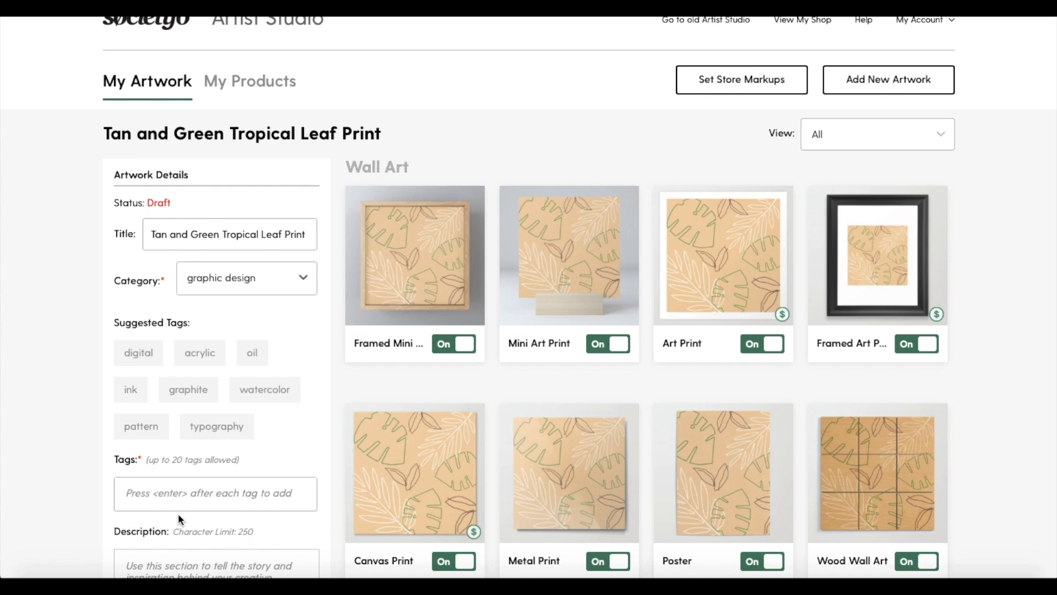
left_click(140, 354)
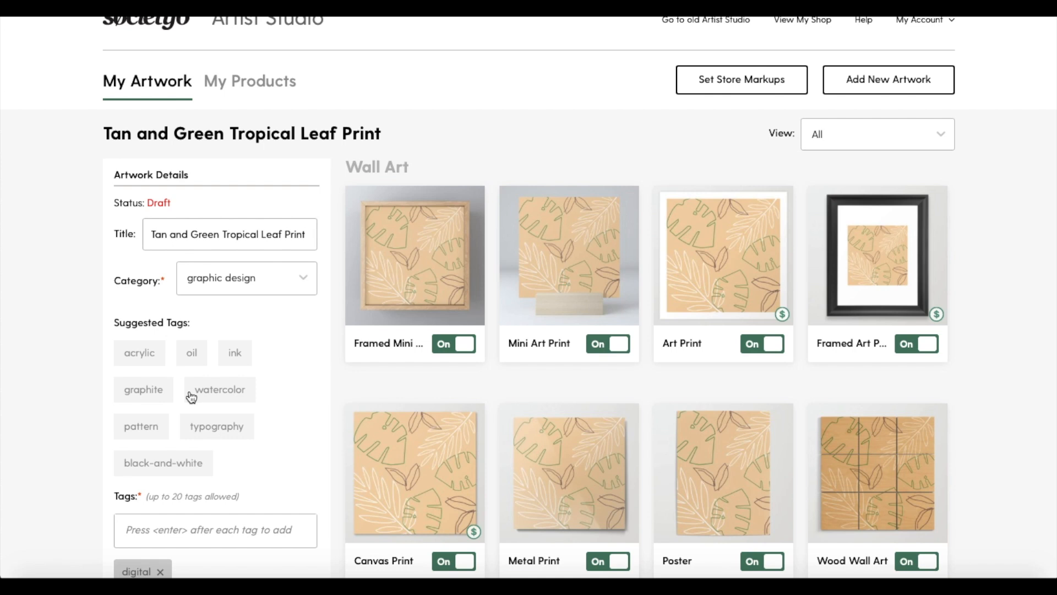
left_click(158, 430)
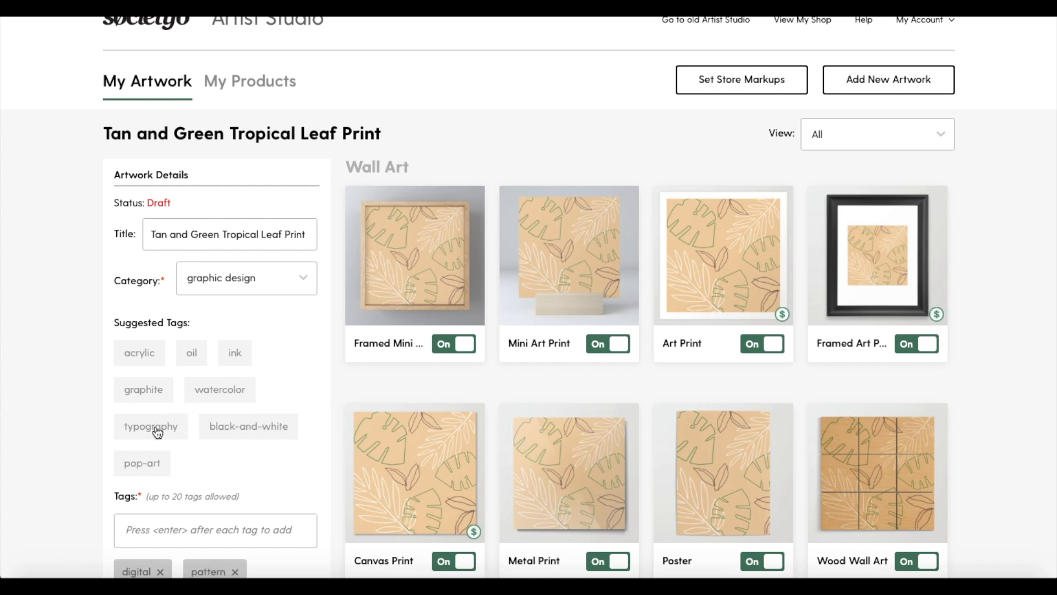
Add the custom tags "tropical", "leaves" and "leaf" to the artwork details.
scroll(160, 459, "down", 1)
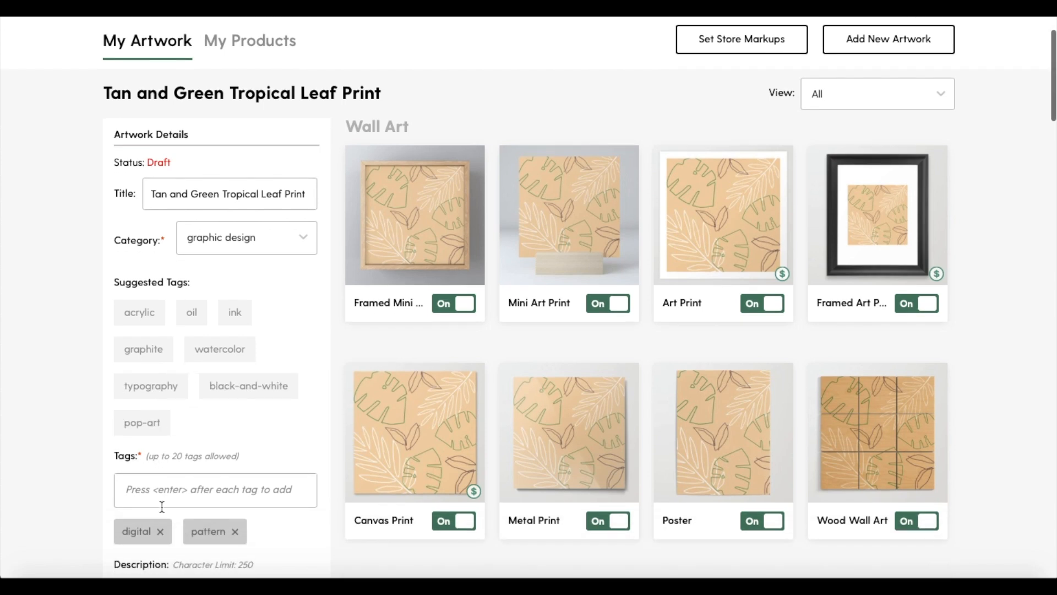
left_click(163, 501)
type("tropical")
key("Return")
type("leaves")
key("Return")
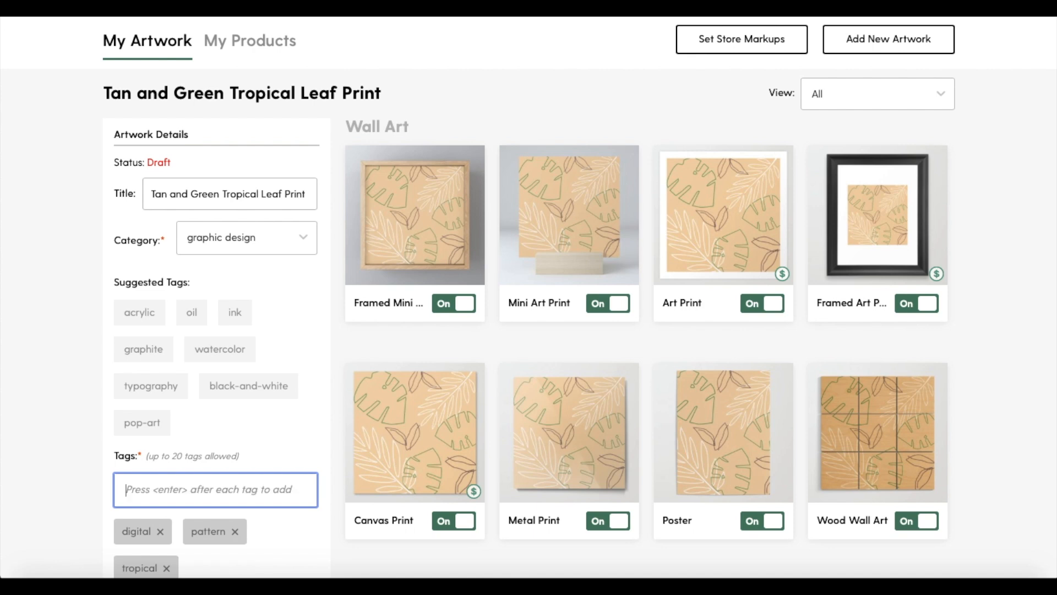
type("leaf")
key("Return")
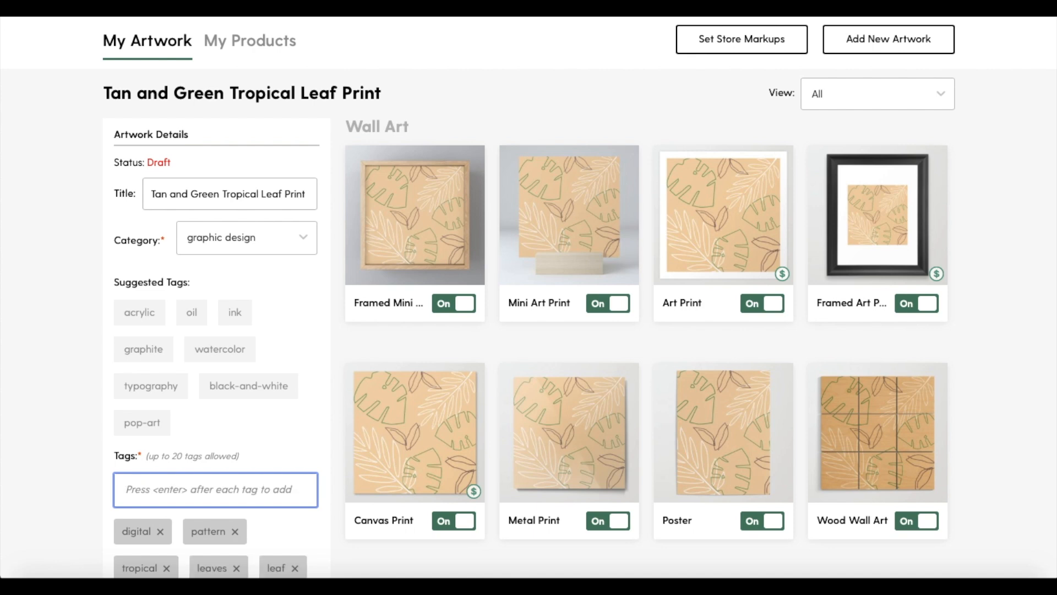
Add the custom tags "tan", "green", "palms" and "palm tree" to the artwork.
type("tan")
key("Return")
type("green")
key("Return")
type("pa")
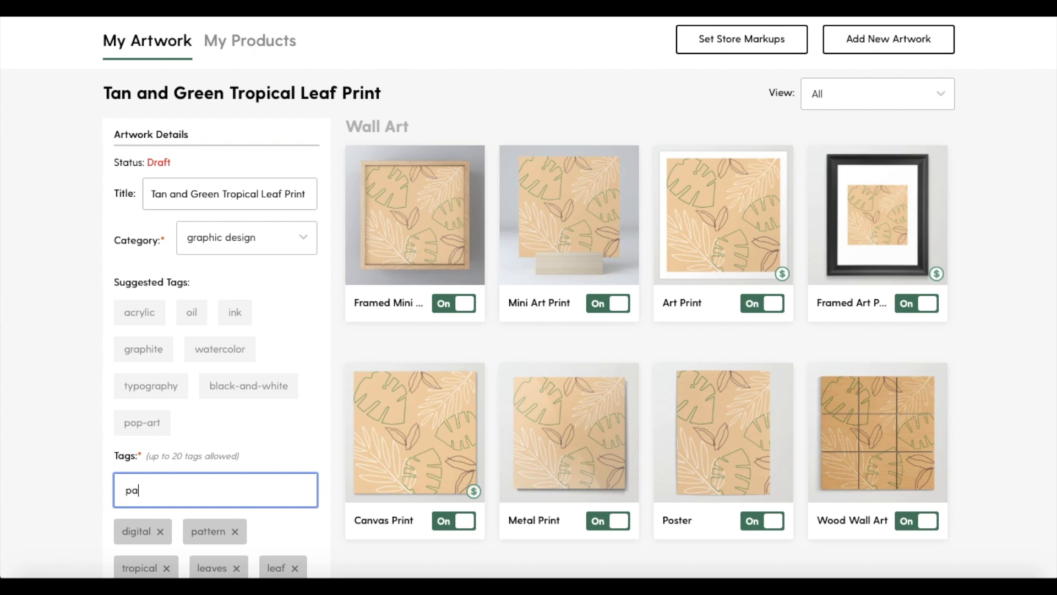
type("lms")
key("Return")
type("pa")
key("Return")
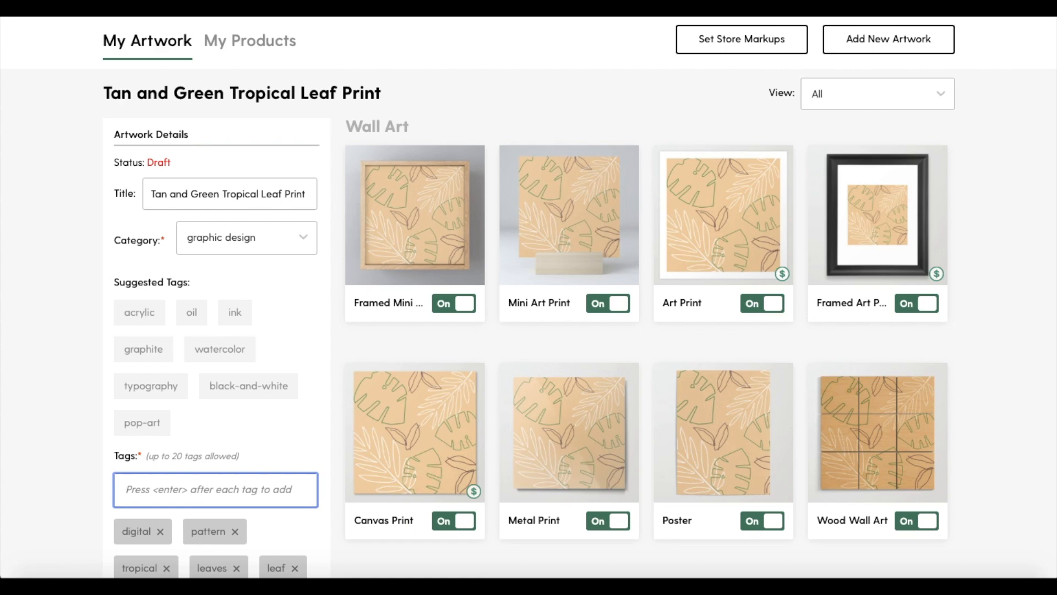
Enable the home decor products Sheer Curtain, Blackout Curtain, Wall Tapestry and Throw Pillow.
scroll(396, 462, "down", 10)
left_click(466, 380)
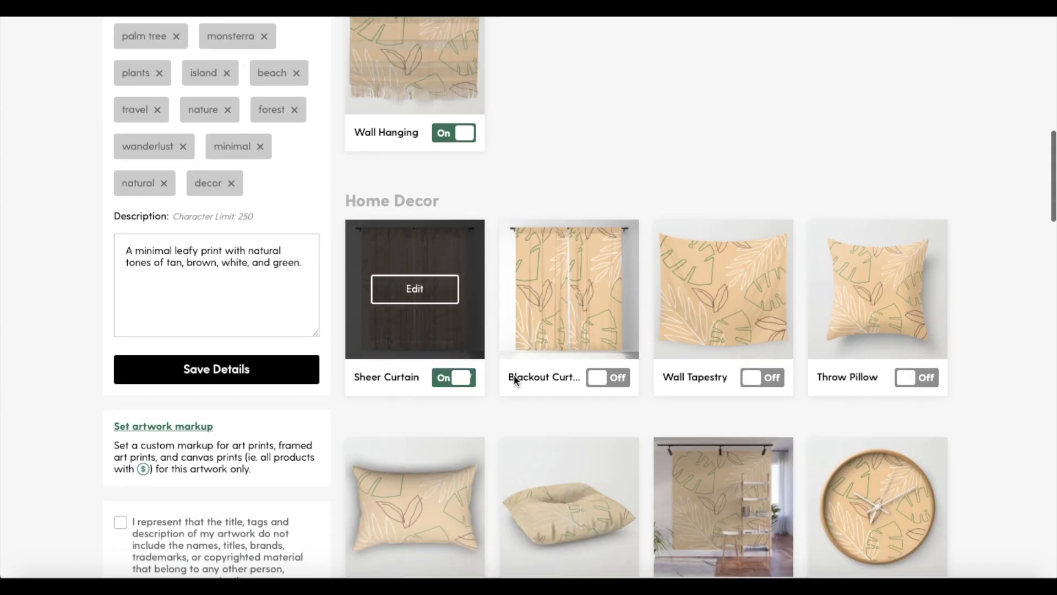
left_click(606, 379)
left_click(769, 379)
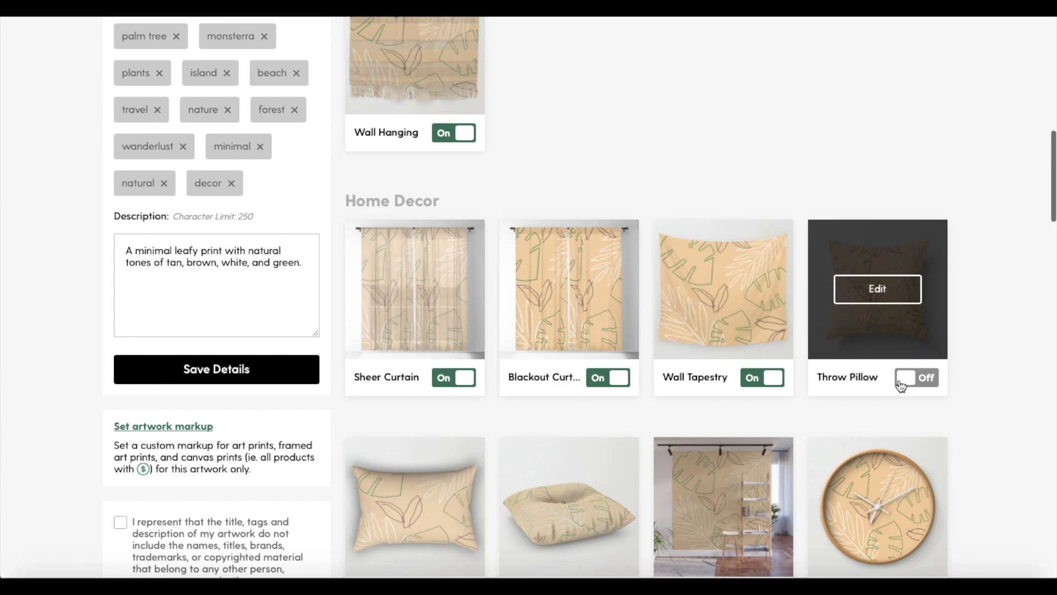
left_click(906, 379)
Enable the rectangular pillow, Floor Pillow, Wall Mural and Wall Clock in the home decor section.
scroll(903, 380, "down", 5)
left_click(920, 322)
left_click(767, 323)
left_click(609, 323)
left_click(440, 324)
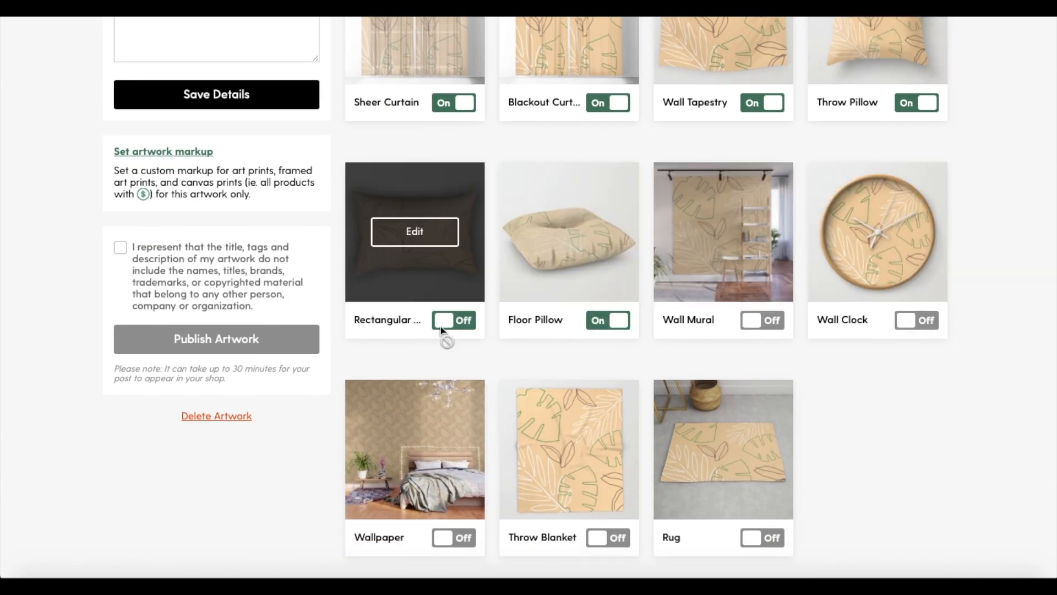
Save the leaf print's Coffee Mug layout and enable the mug for sale.
scroll(443, 353, "down", 2)
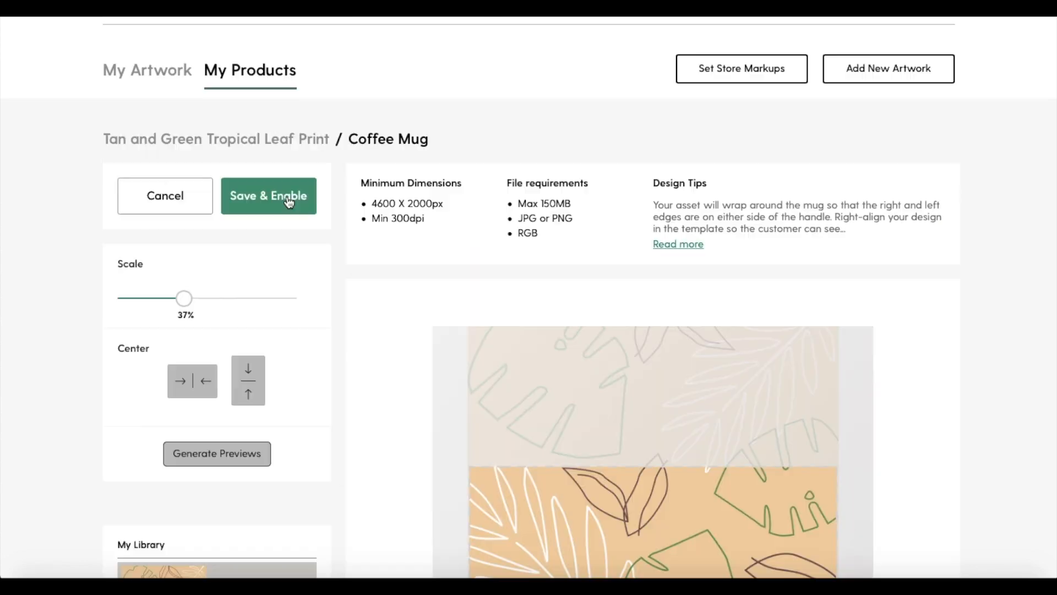
left_click(295, 196)
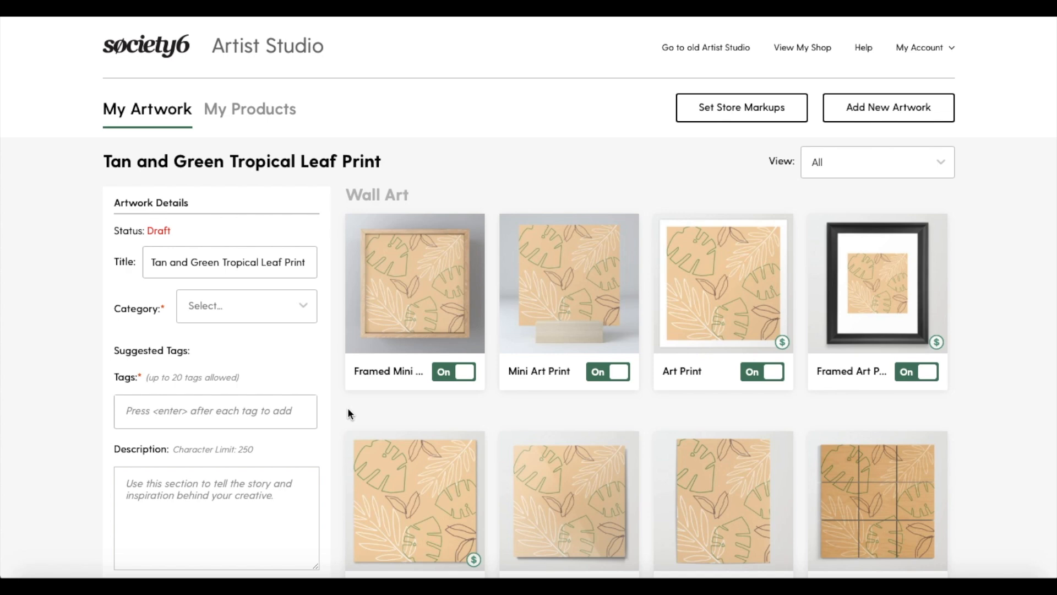
Enable the tabletop products Travel Mug, Coaster, Serving Tray and Cutting Board.
scroll(368, 449, "down", 3)
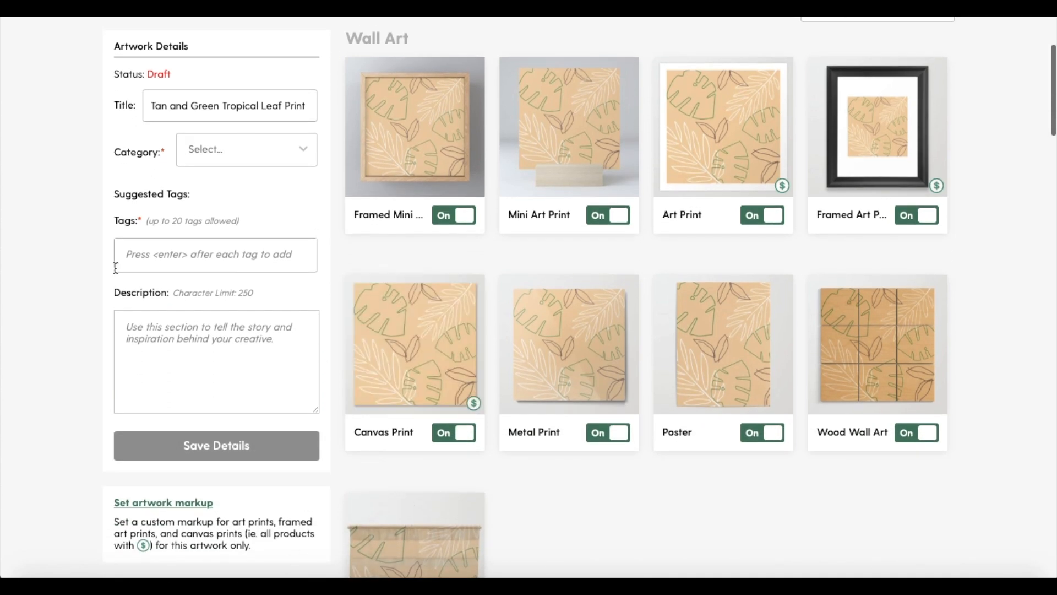
scroll(138, 353, "down", 1)
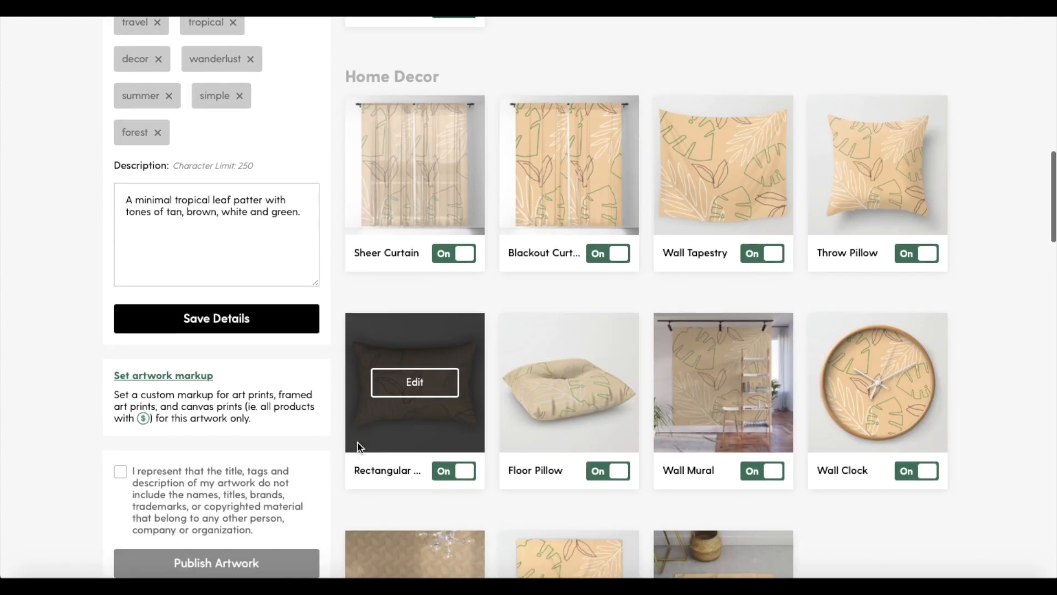
scroll(358, 441, "down", 12)
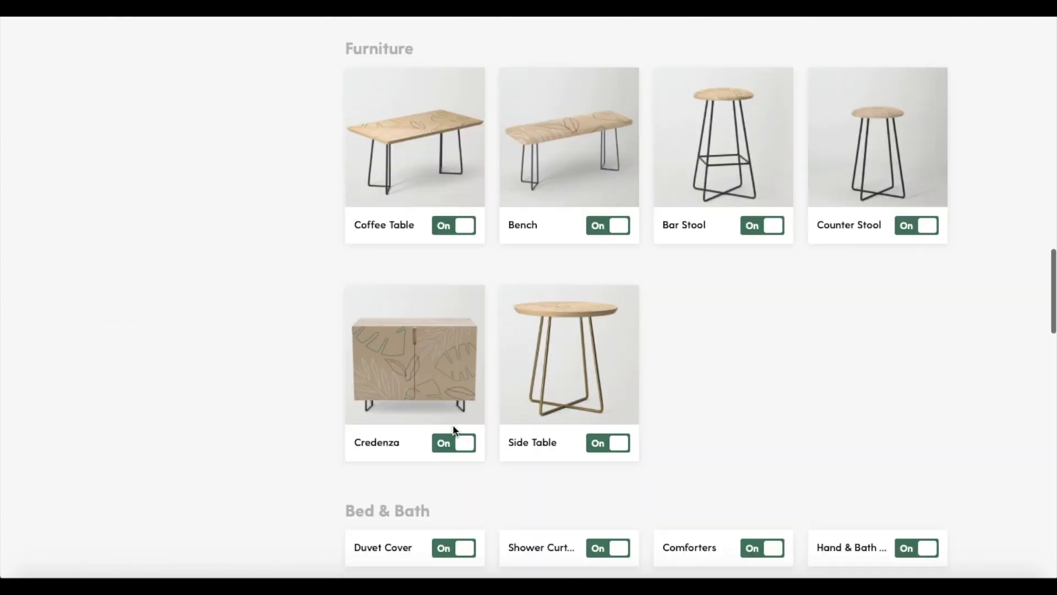
scroll(453, 430, "down", 16)
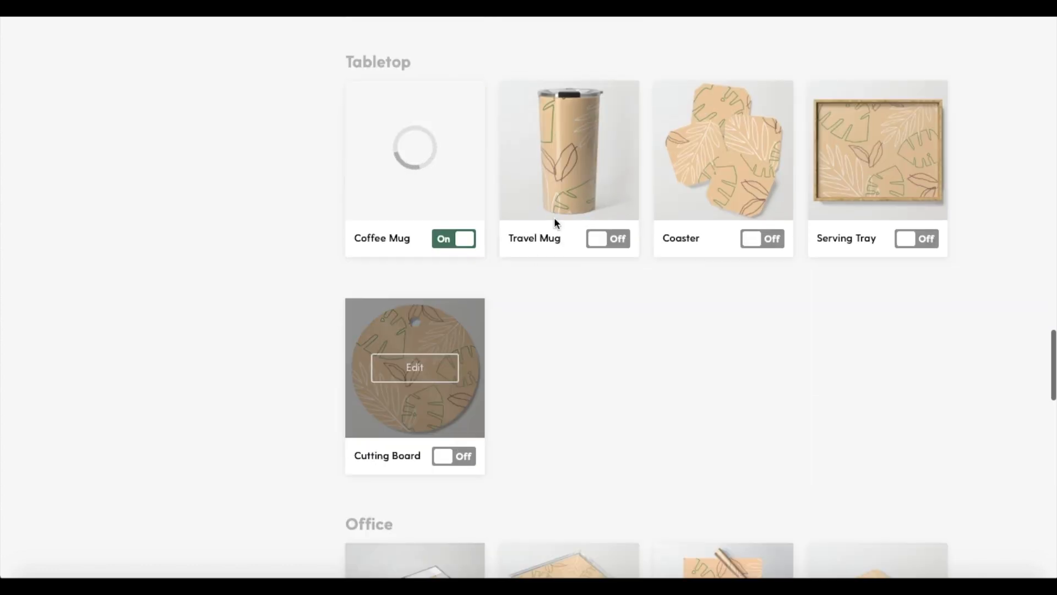
left_click(603, 241)
left_click(760, 242)
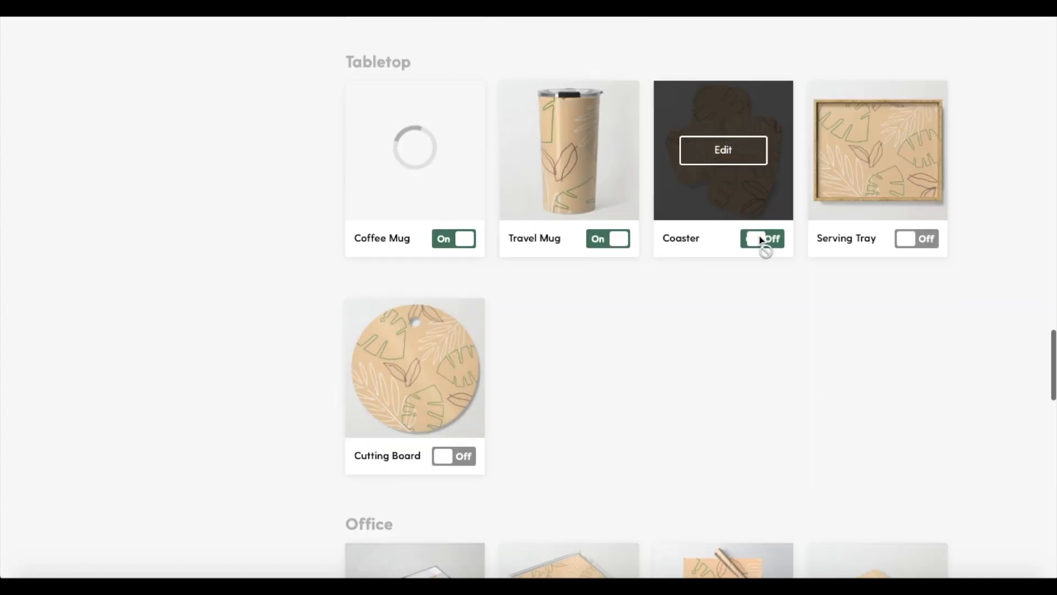
left_click(913, 244)
left_click(447, 460)
Enable the office products Acrylic Tray, Acrylic Box, Wrapping Paper, Notebook, Stationery Cards and Sticker.
scroll(448, 469, "down", 6)
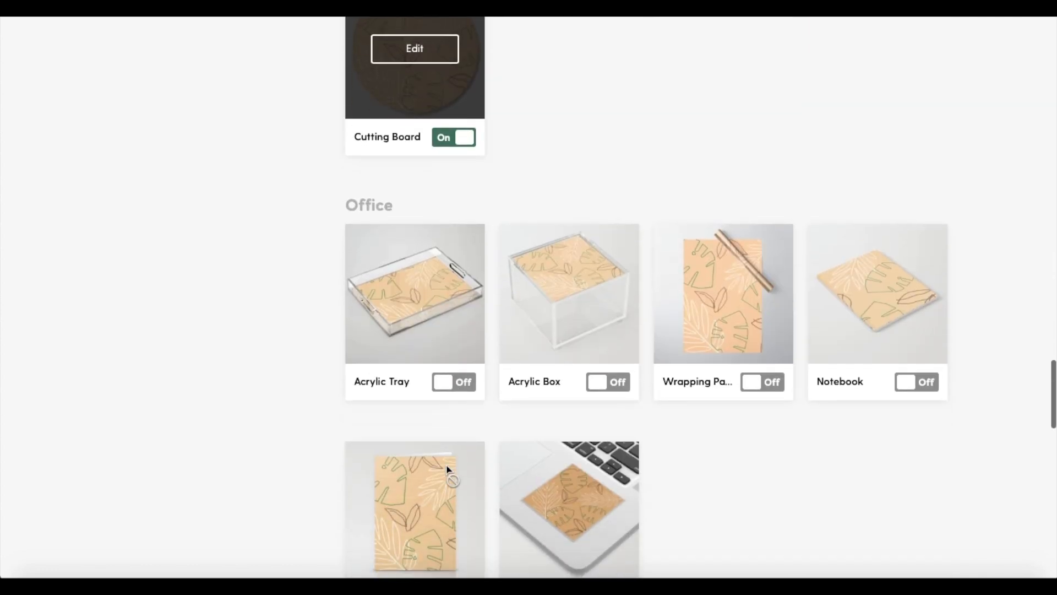
left_click(441, 382)
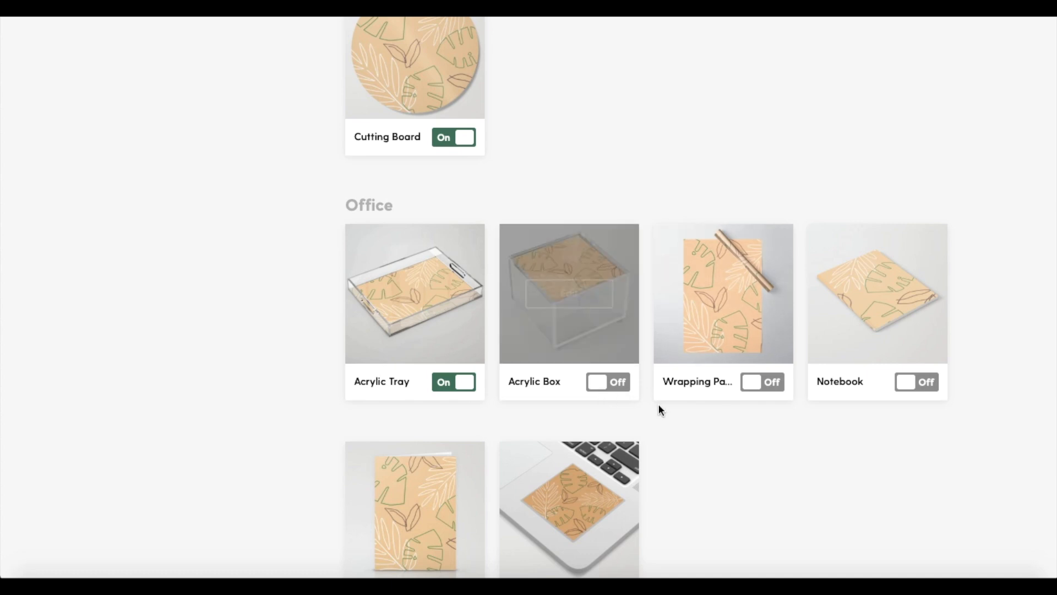
left_click(755, 384)
left_click(757, 387)
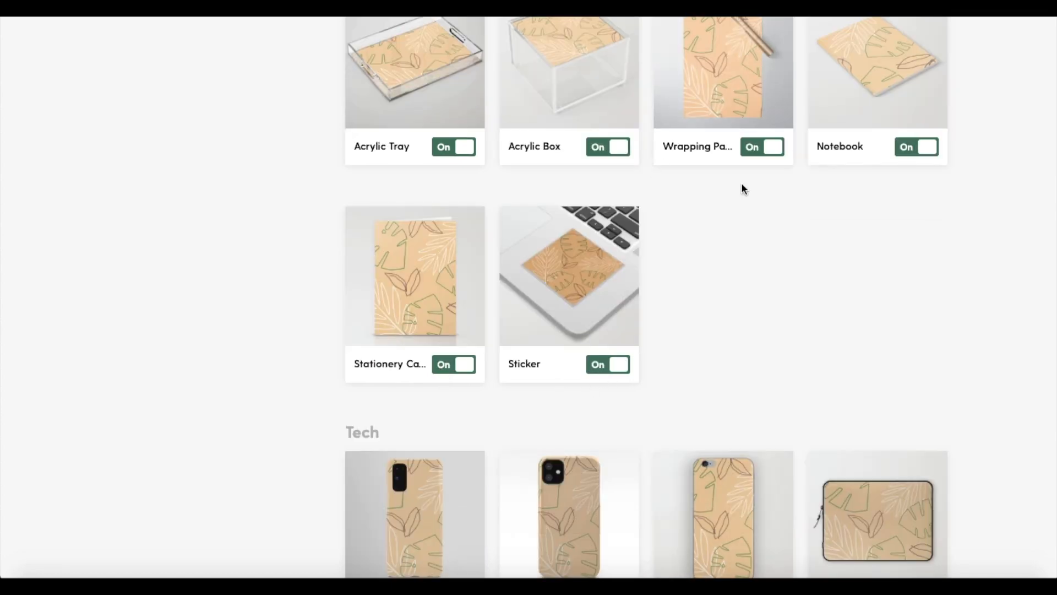
Enable the tech products Android Case, iPhone Case, iPhone Skin, Laptop Sleeve and the laptop and iPad skin.
scroll(646, 297, "down", 4)
left_click(455, 361)
left_click(612, 364)
left_click(763, 362)
scroll(908, 363, "down", 3)
left_click(449, 384)
Enable the all-over graphic tee, Face Mask, Fanny Pack, Backpack, Tote Bag, T-shirt and Unisex V-Neck in the apparel and bags section.
scroll(448, 383, "down", 4)
left_click(454, 384)
left_click(911, 384)
scroll(484, 297, "down", 4)
left_click(453, 340)
left_click(763, 341)
left_click(917, 341)
Enable the long sleeve T-shirt, Hoody, Leggings, unisex tank top and carry-all pouch.
scroll(634, 98, "down", 2)
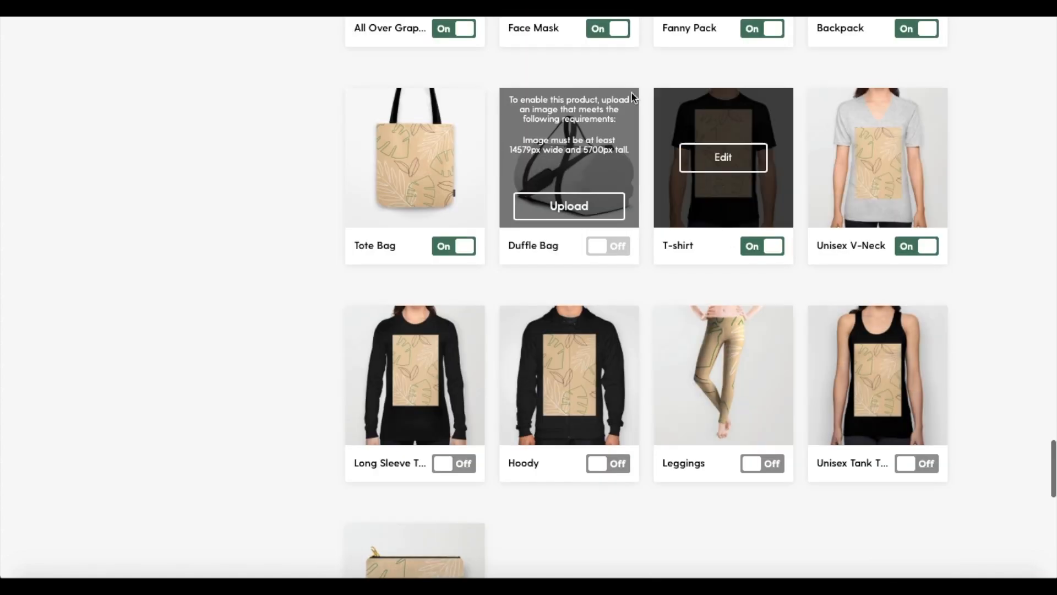
left_click(453, 327)
left_click(609, 326)
left_click(763, 326)
left_click(917, 325)
left_click(455, 474)
Enable the outdoor and lifestyle products Welcome Mat, Can Cooler, Picnic Blanket and Folding Stool.
scroll(454, 386, "down", 5)
left_click(454, 375)
left_click(609, 375)
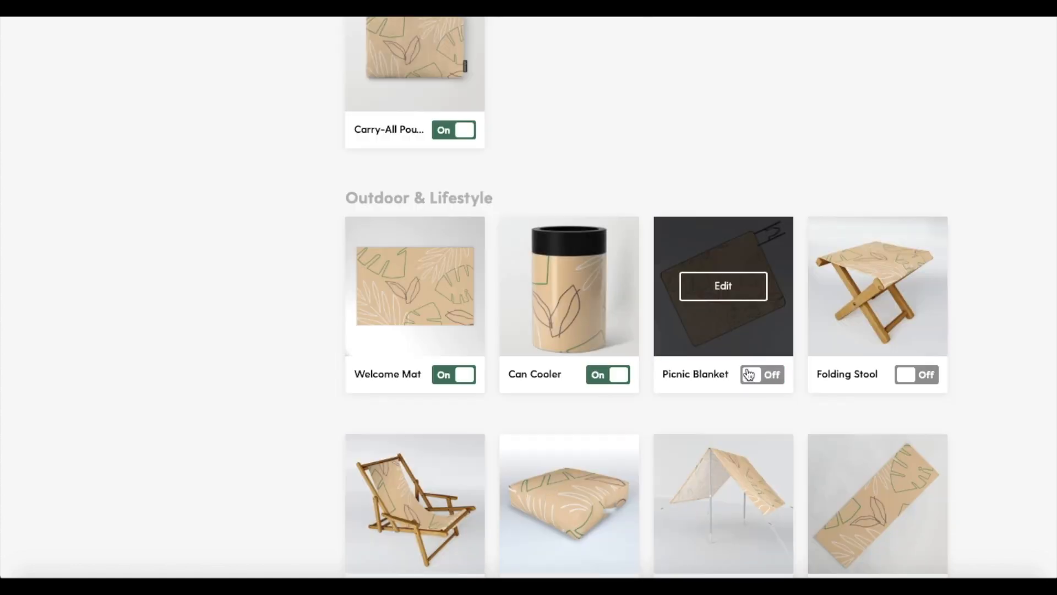
left_click(750, 375)
left_click(915, 375)
Enable the wooden sling chair, the outdoor floor cushion and the sun shade in the outdoor and lifestyle section.
scroll(914, 375, "down", 4)
left_click(454, 365)
left_click(619, 365)
left_click(763, 366)
scroll(450, 510, "down", 4)
Save the artwork details and accept the statement that the title, tags and description contain no material belonging to others.
scroll(500, 495, "up", 20)
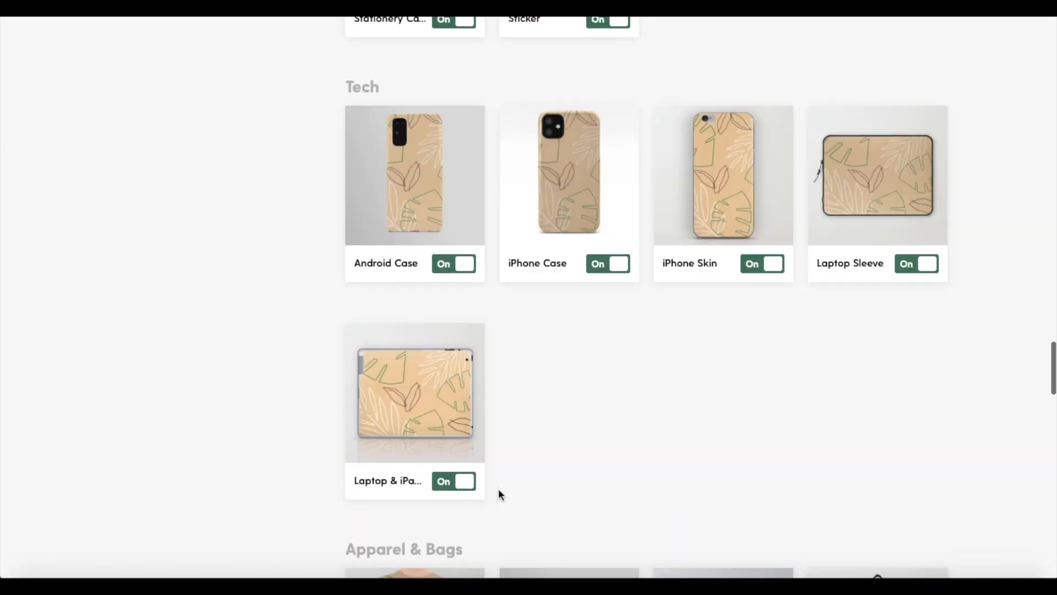
scroll(497, 488, "up", 20)
scroll(312, 537, "down", 7)
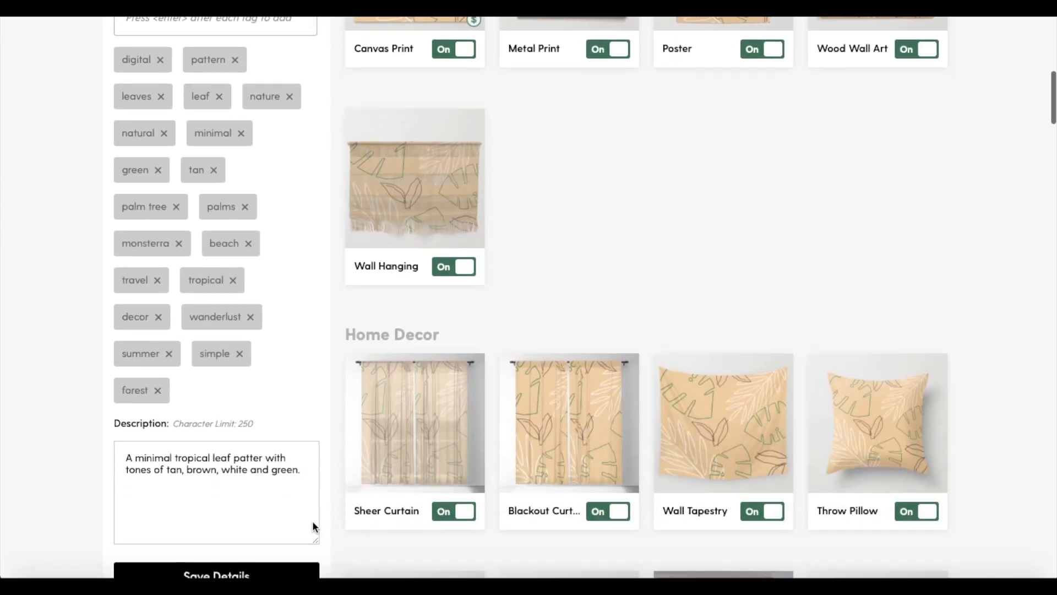
scroll(313, 522, "down", 5)
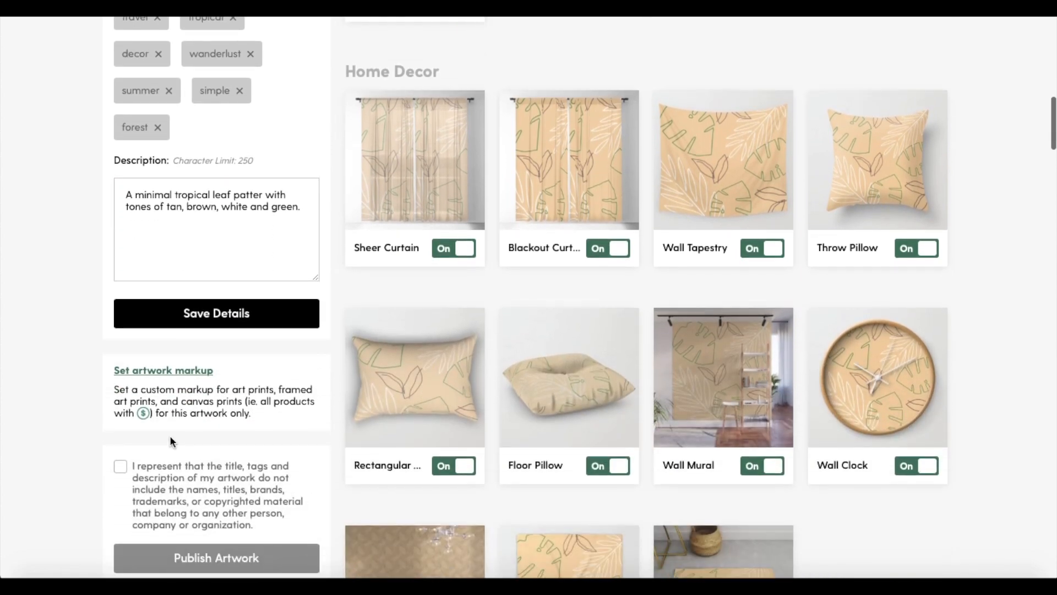
left_click(120, 466)
scroll(122, 468, "down", 2)
left_click(192, 472)
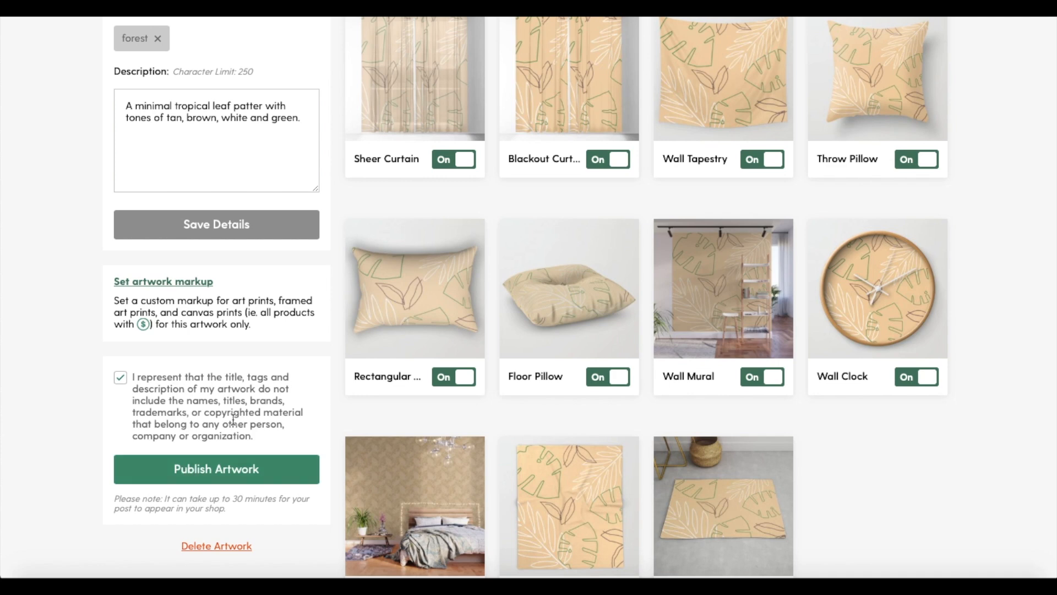
Publish the leaf print artwork to the shop.
scroll(242, 441, "down", 1)
scroll(243, 468, "up", 1)
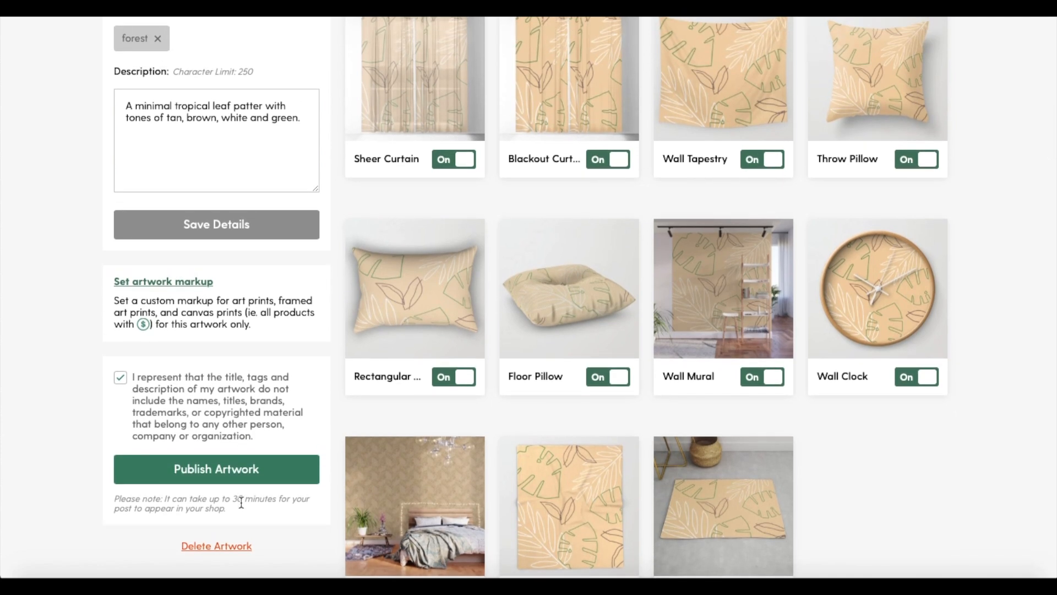
left_click(235, 474)
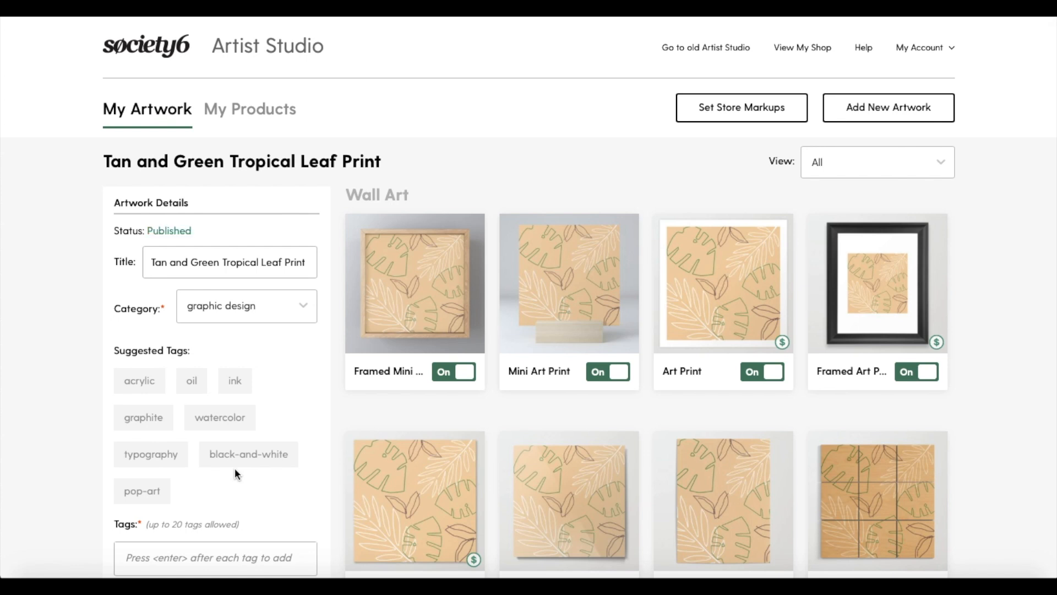
Review the artwork's markup percentages for art prints, framed art prints and canvas prints, and close the markup settings without saving.
scroll(234, 469, "down", 1)
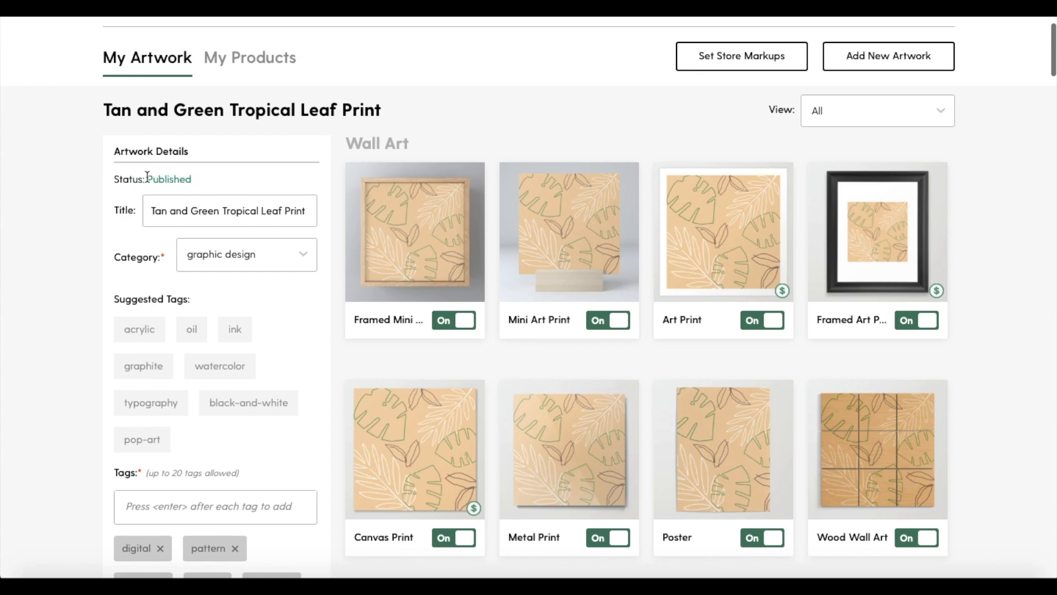
scroll(327, 324, "down", 8)
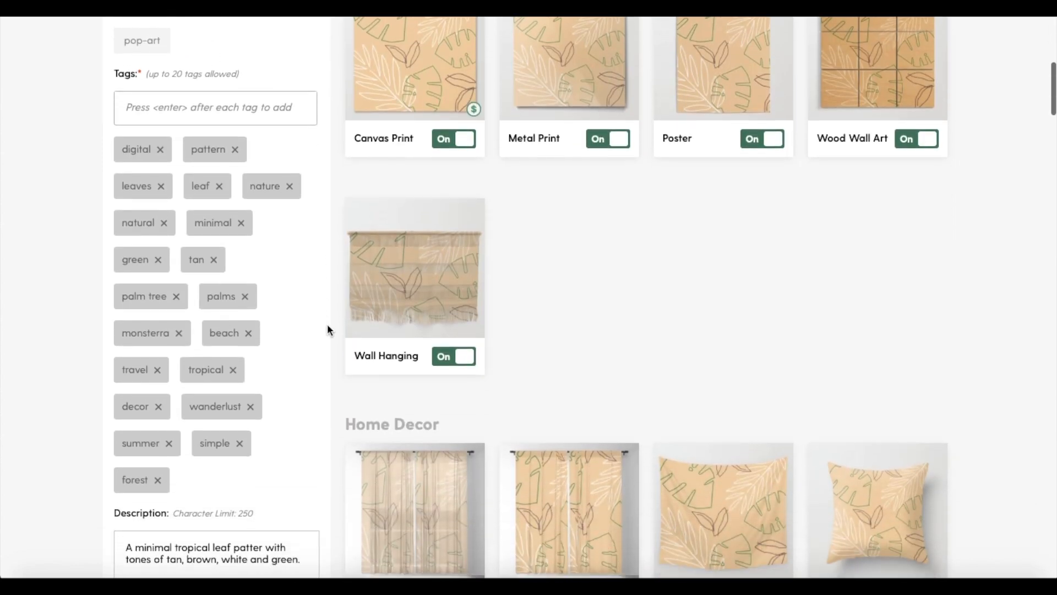
scroll(327, 324, "down", 6)
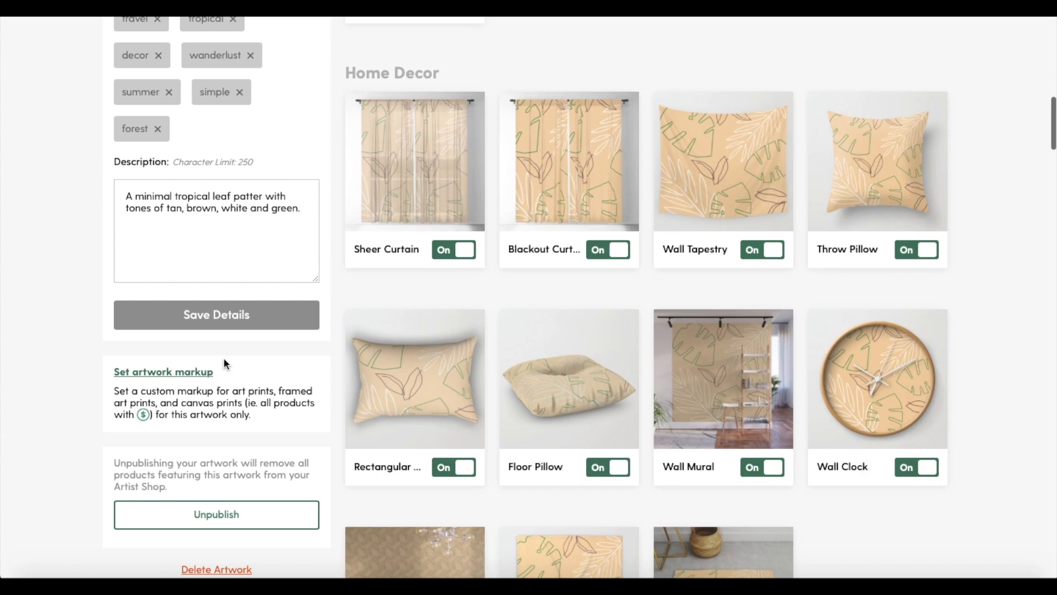
left_click(201, 373)
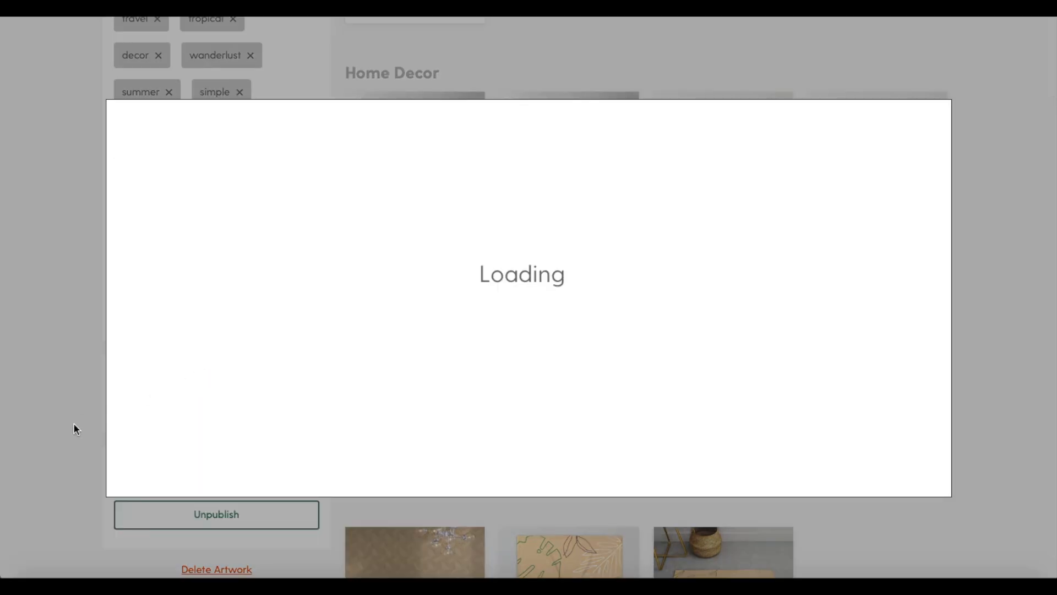
scroll(140, 404, "down", 3)
scroll(270, 448, "down", 6)
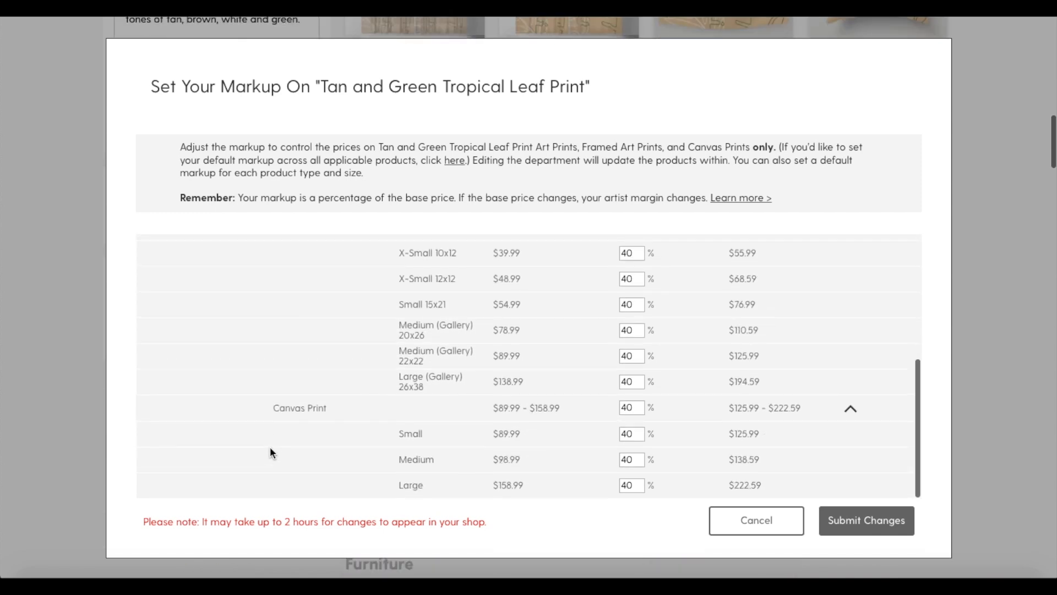
scroll(270, 447, "up", 9)
left_click(742, 518)
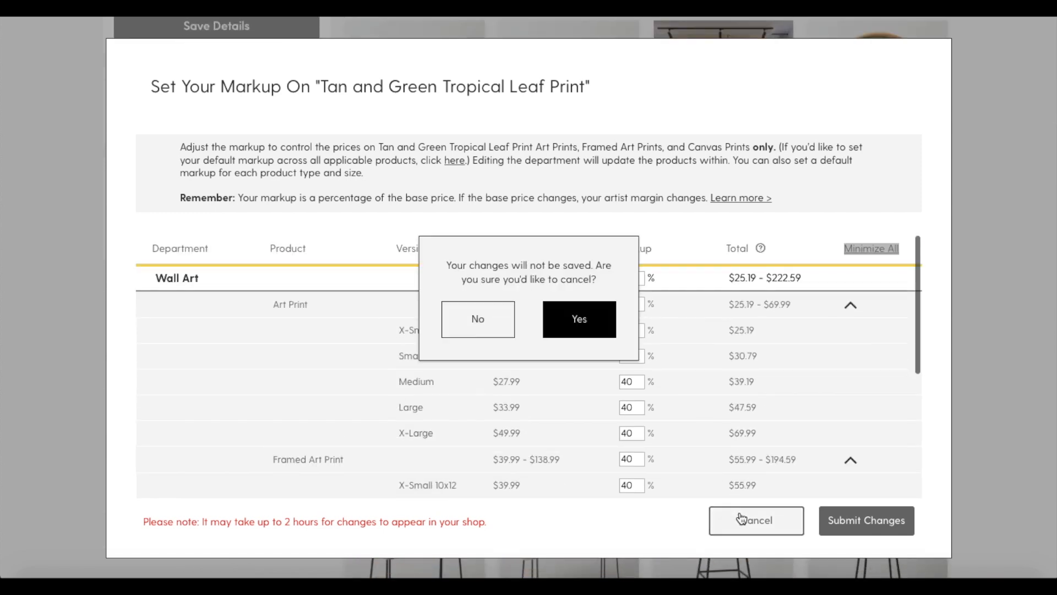
left_click(579, 322)
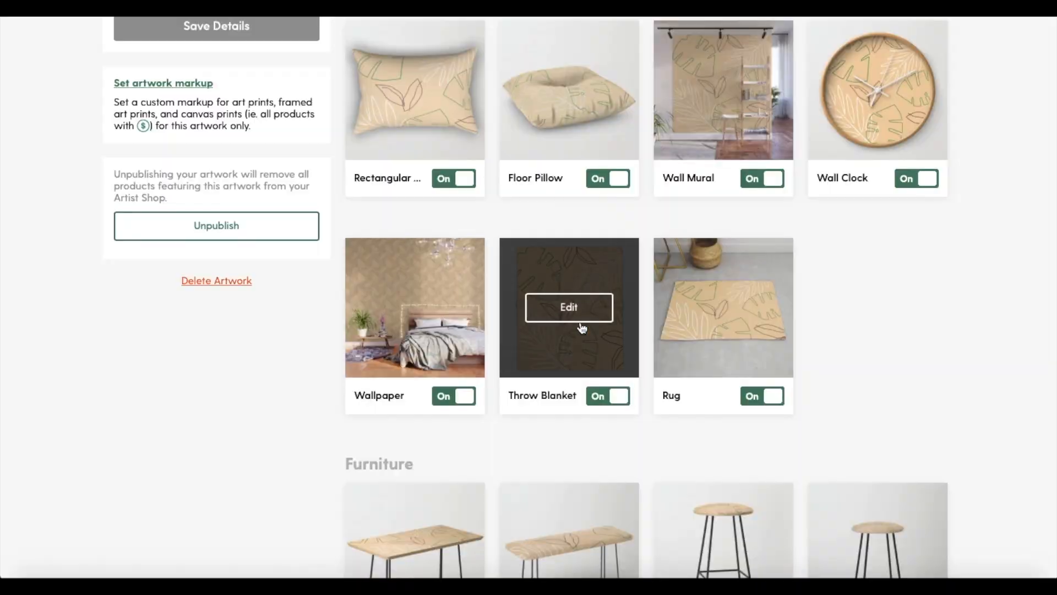
Open the artist's public shop page.
scroll(553, 337, "up", 15)
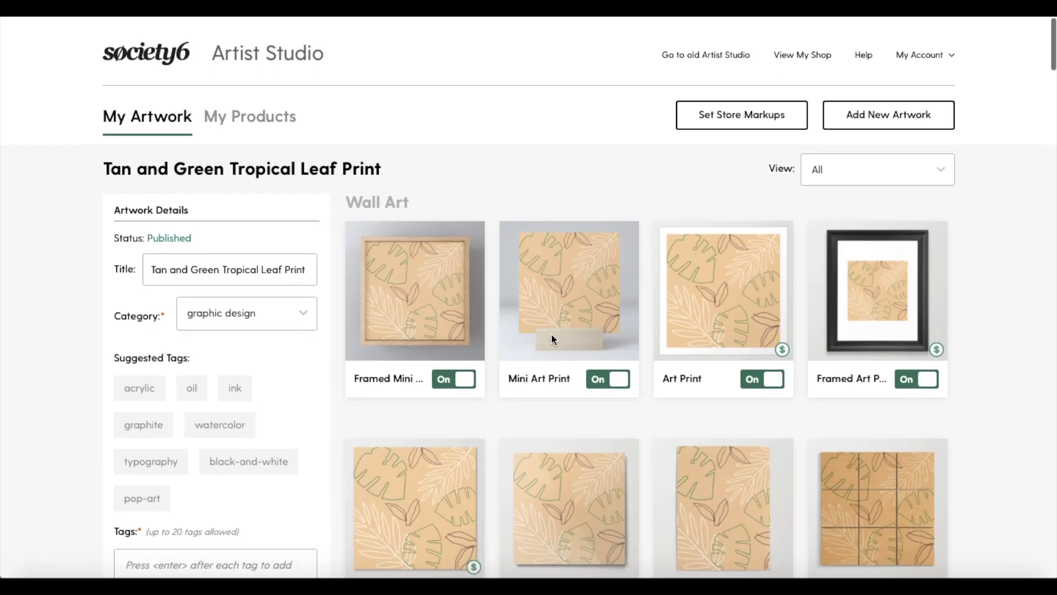
left_click(930, 47)
mouse_move(929, 55)
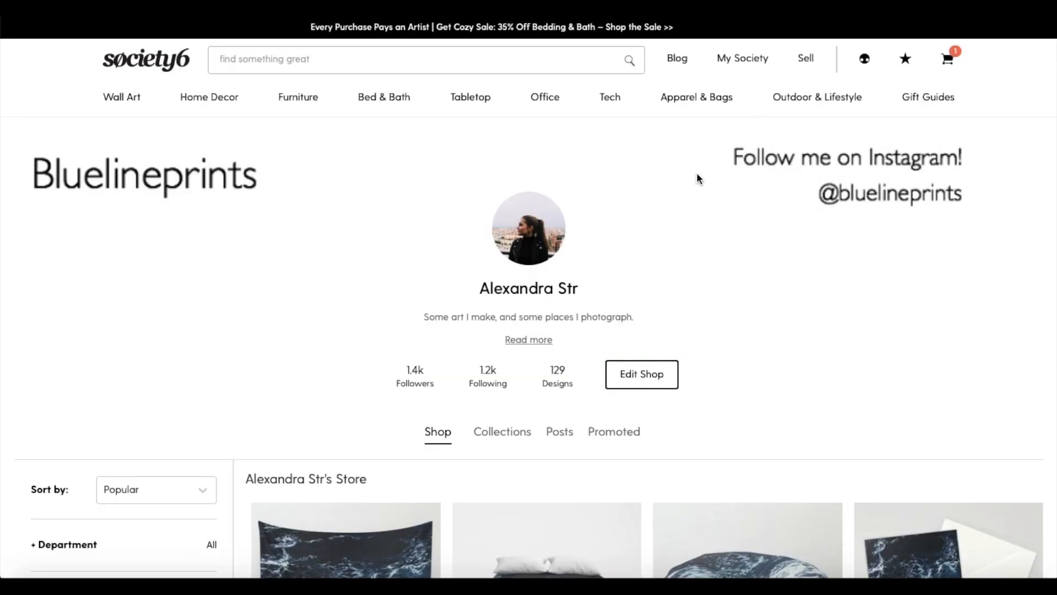
Sort the shop's products by New and look for the published tan and green leaf print products.
scroll(594, 360, "down", 7)
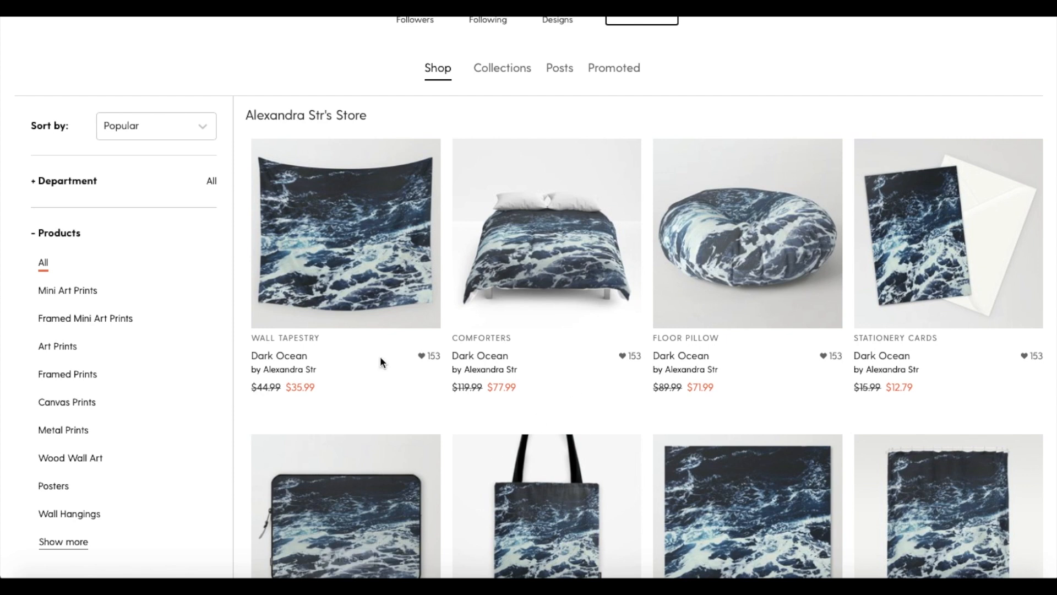
scroll(380, 356, "down", 1)
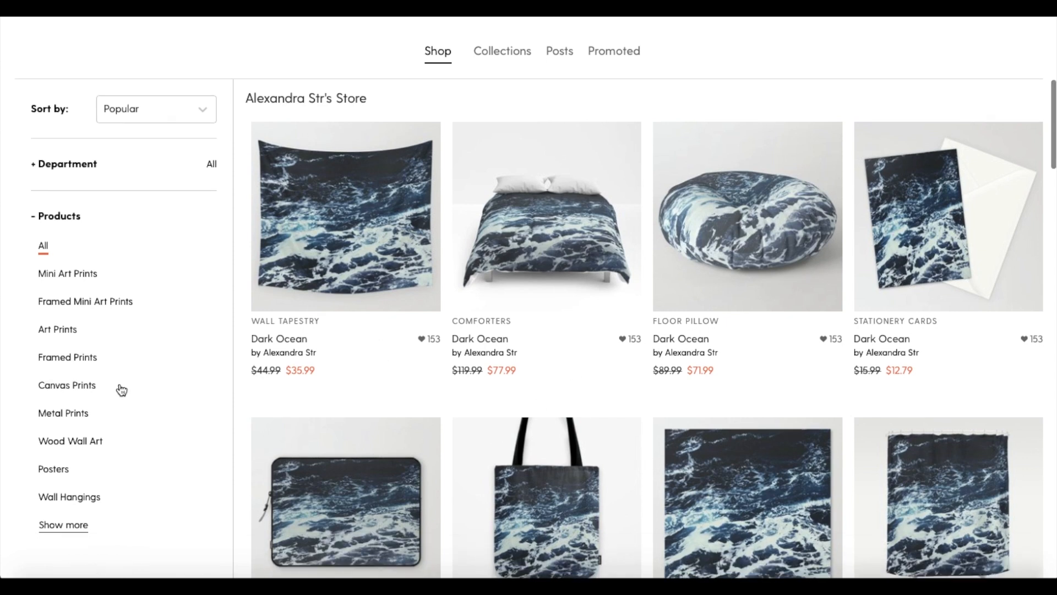
left_click(188, 109)
left_click(158, 175)
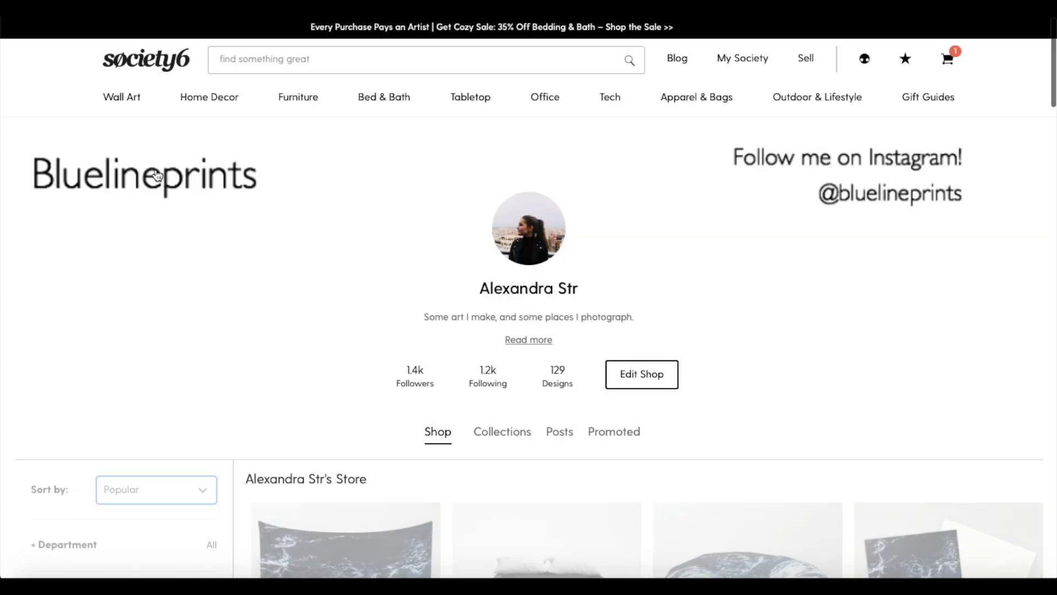
scroll(156, 246, "down", 3)
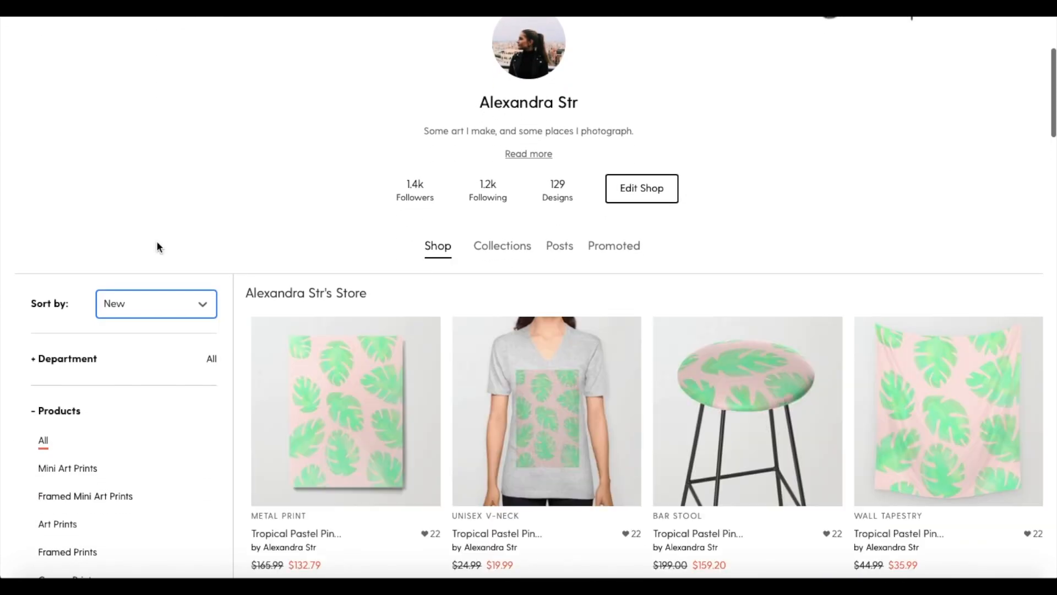
scroll(157, 242, "down", 5)
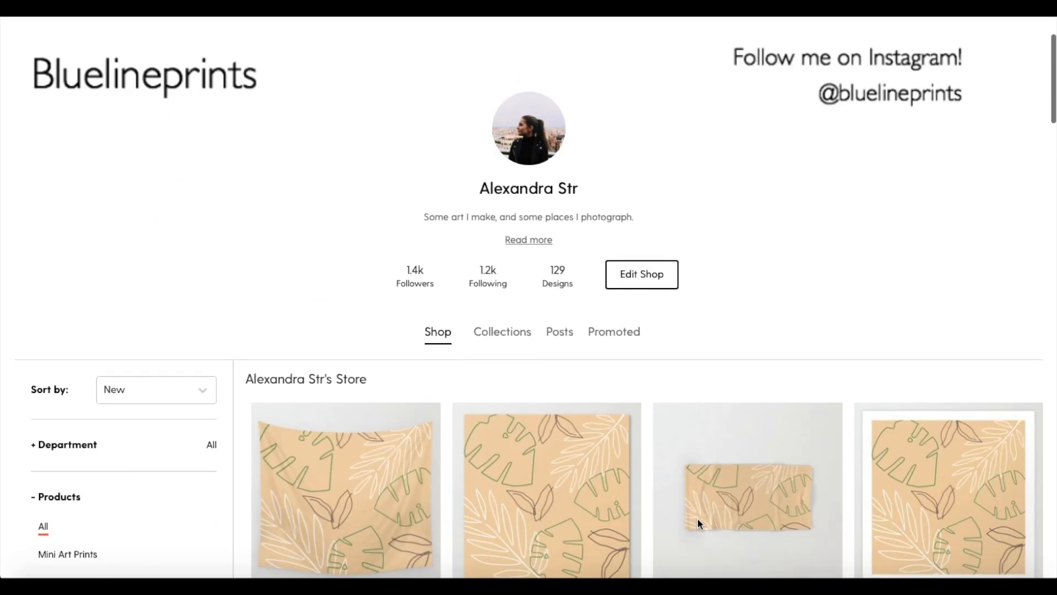
Examine the tan and green leaf print products in the shop, from the wall tapestry through the bath mat and wall clock.
scroll(697, 521, "down", 5)
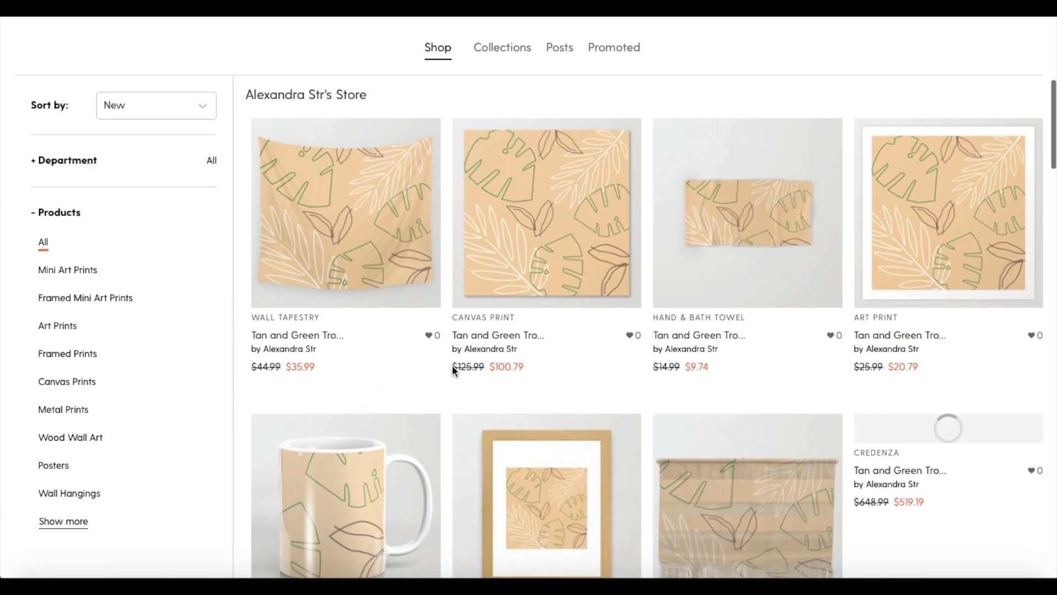
scroll(453, 369, "down", 1)
scroll(453, 369, "down", 2)
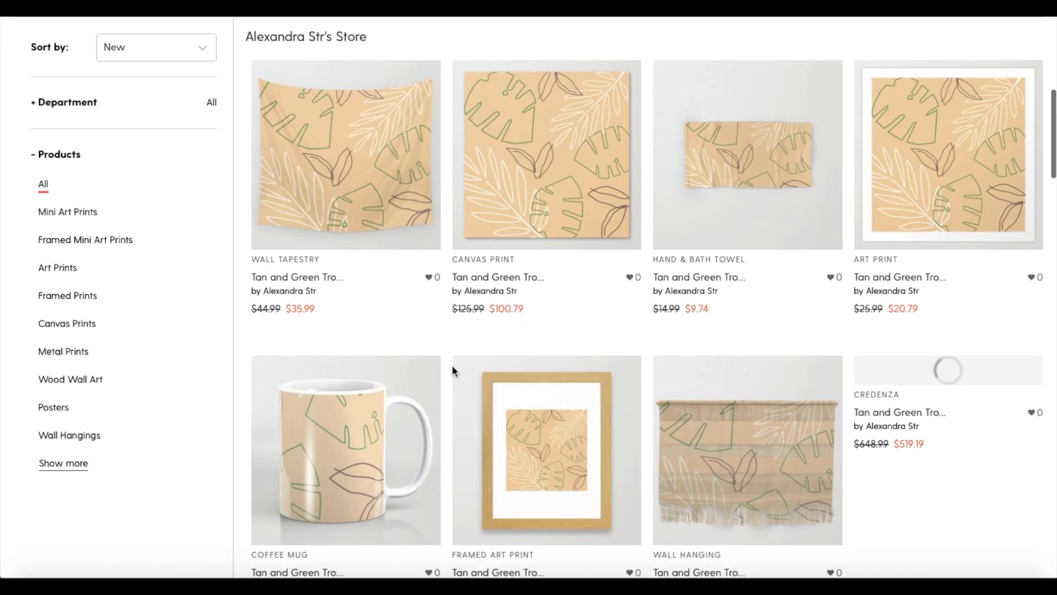
scroll(453, 366, "down", 1)
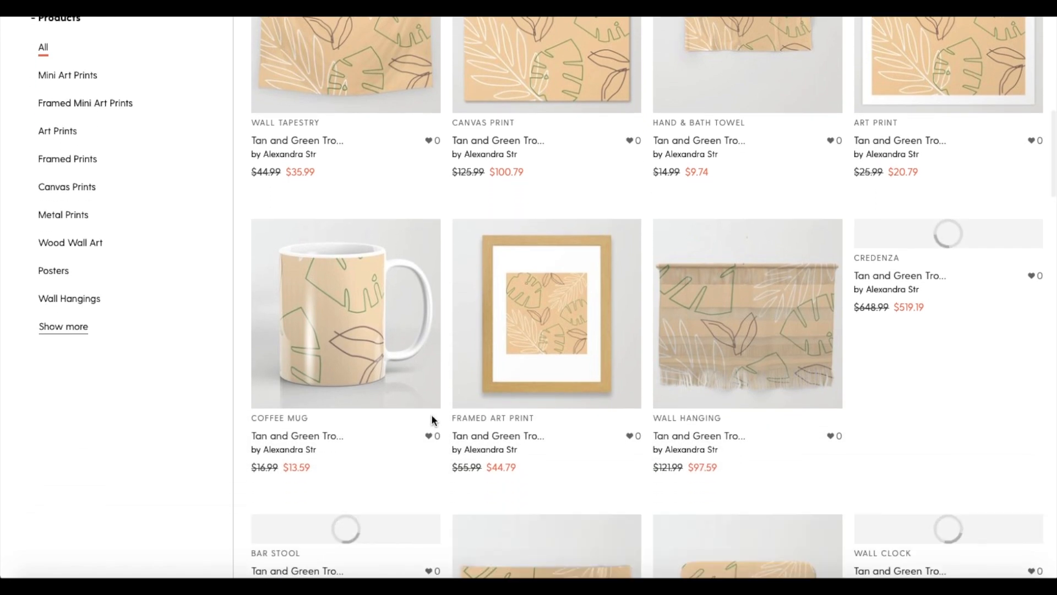
scroll(431, 415, "down", 4)
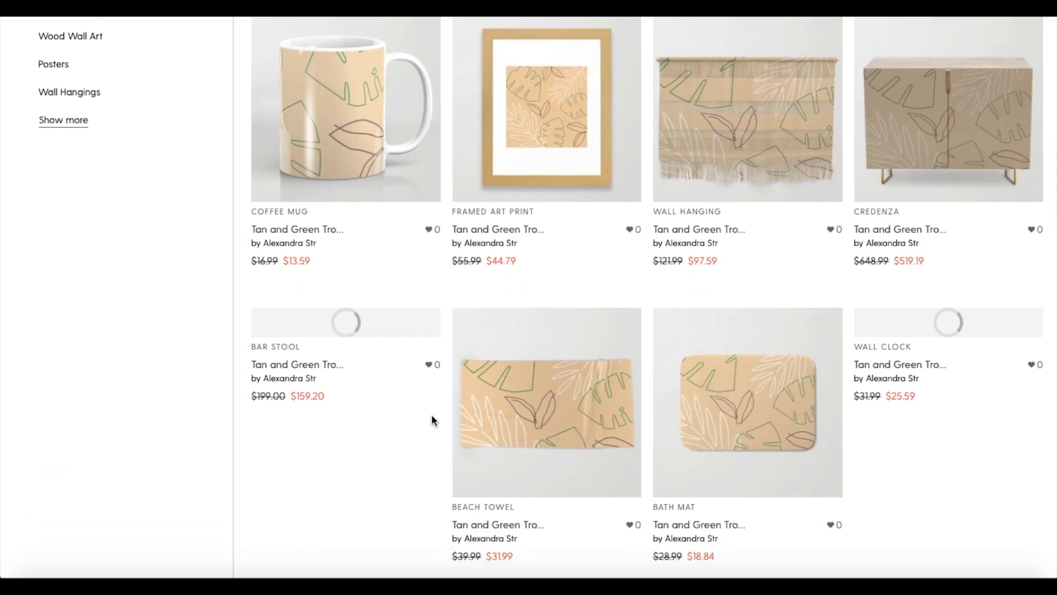
scroll(431, 420, "down", 1)
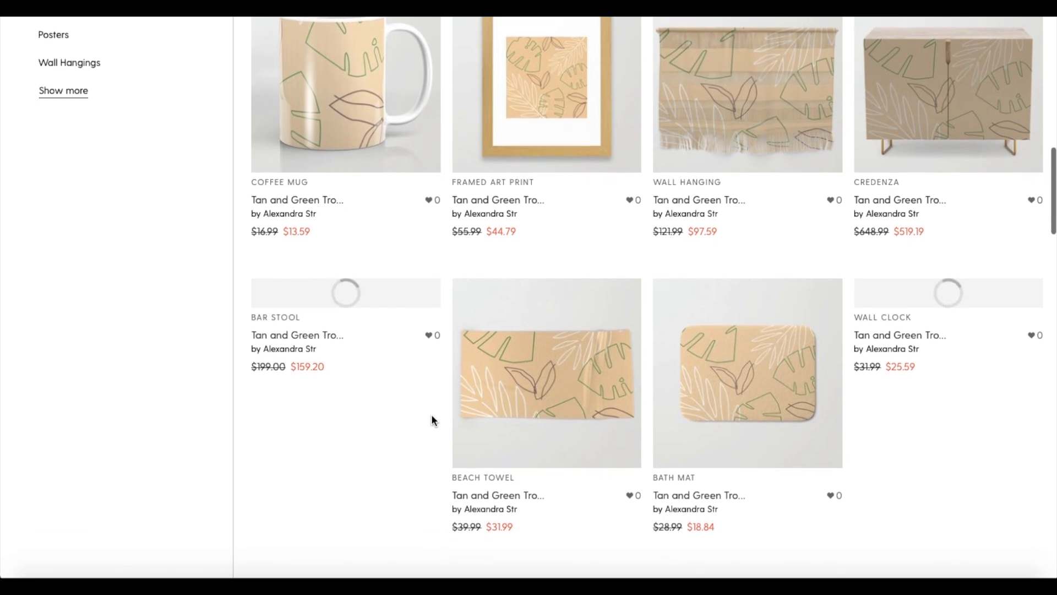
scroll(432, 420, "down", 1)
scroll(432, 416, "down", 2)
scroll(438, 407, "up", 12)
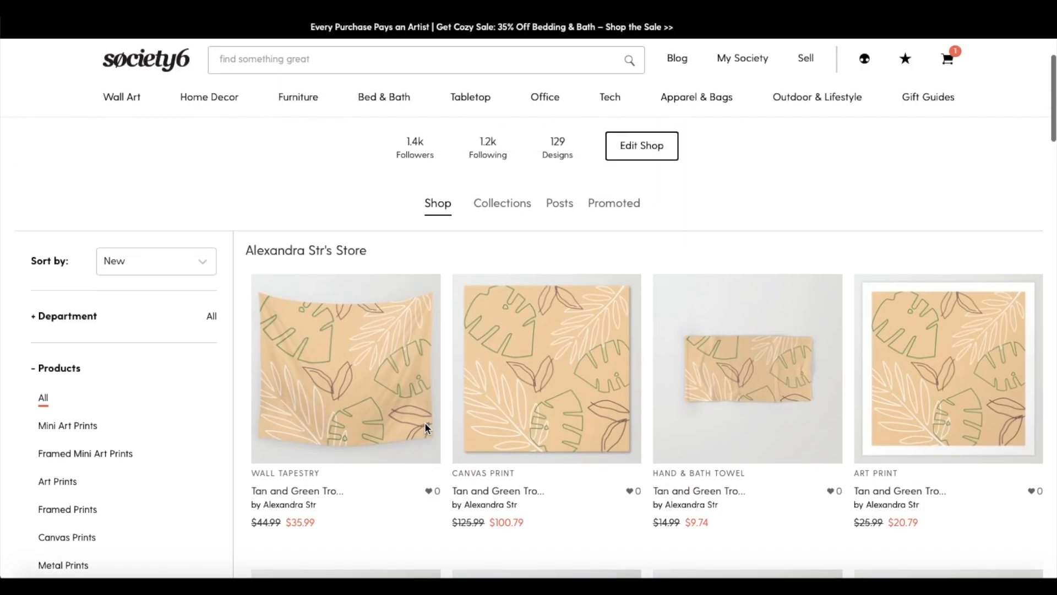
Open the leaf print wall tapestry's product page and view its next preview image.
left_click(384, 371)
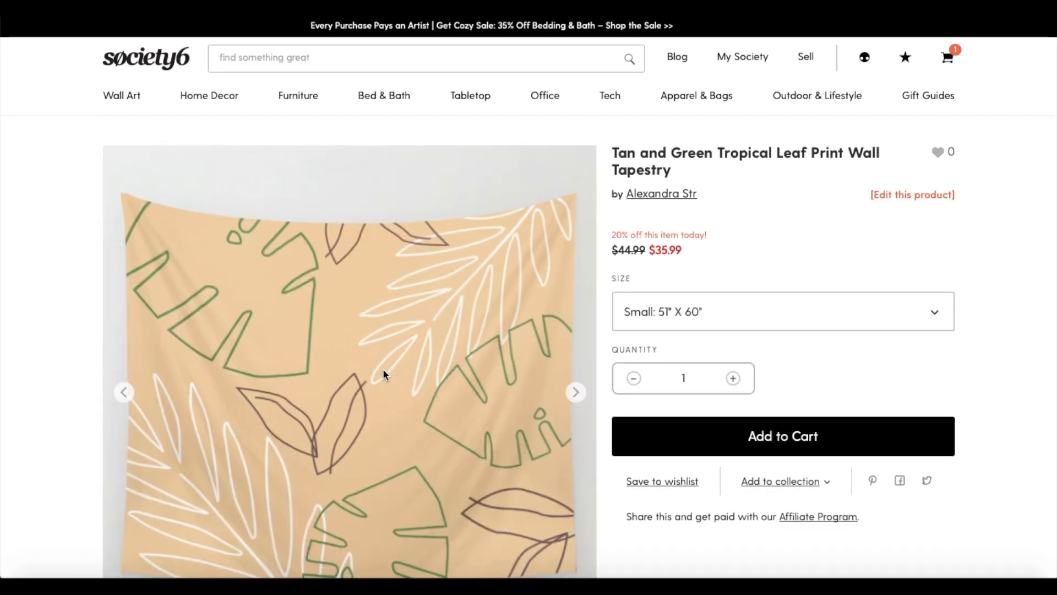
scroll(384, 371, "down", 2)
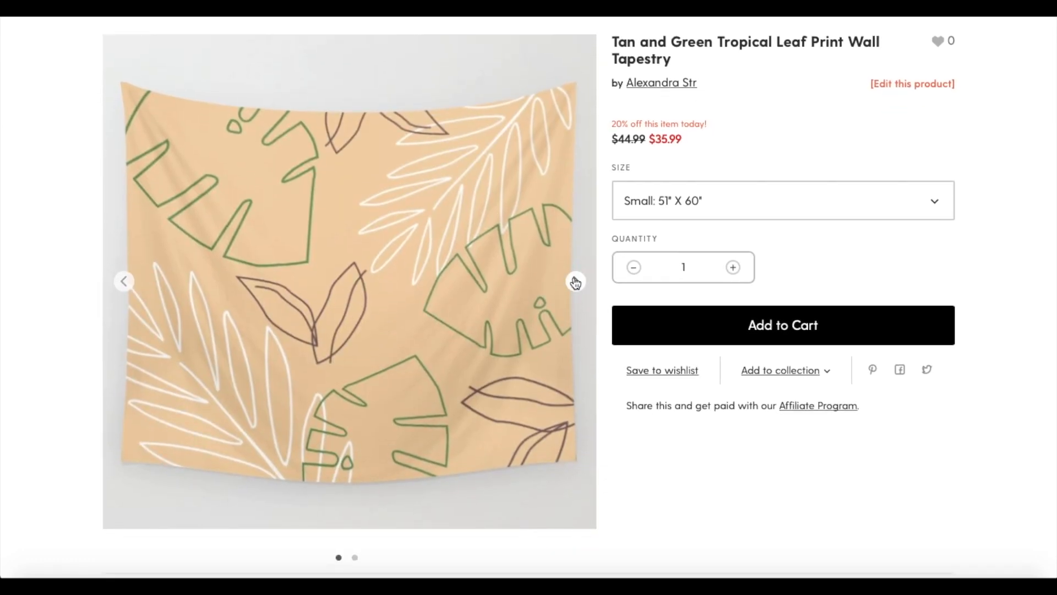
left_click(576, 282)
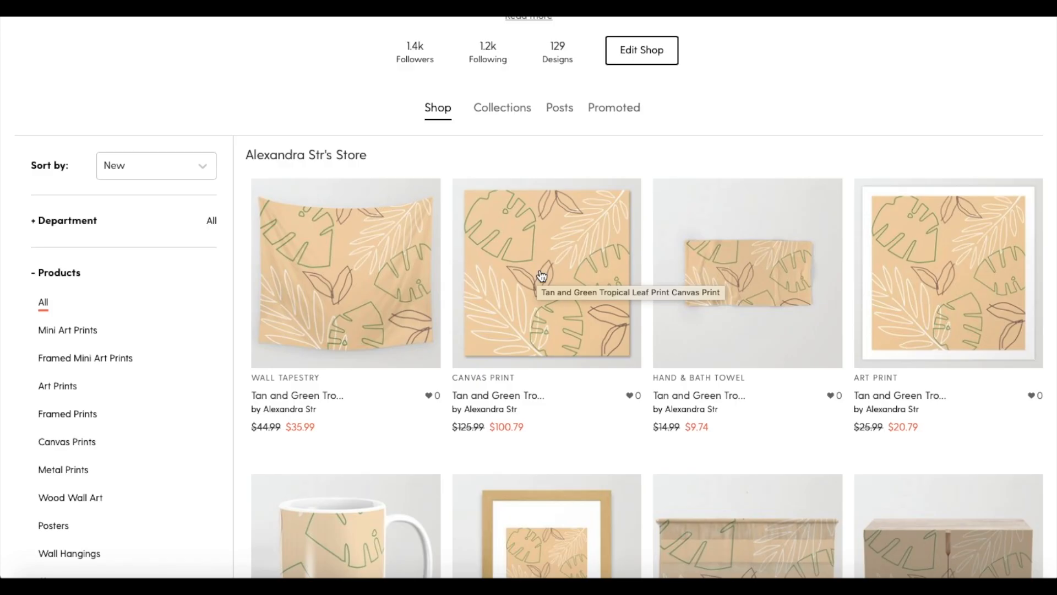
Look through the shop listing for further leaf print products, such as the shower curtain, carry-all pouch, tote bag and backpack.
scroll(540, 278, "down", 15)
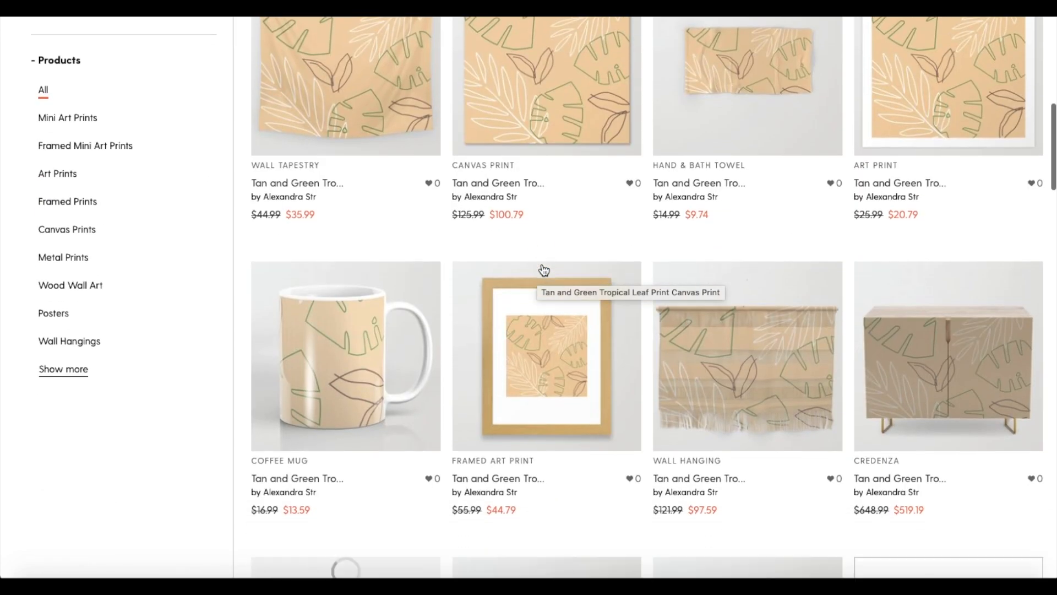
scroll(543, 270, "down", 5)
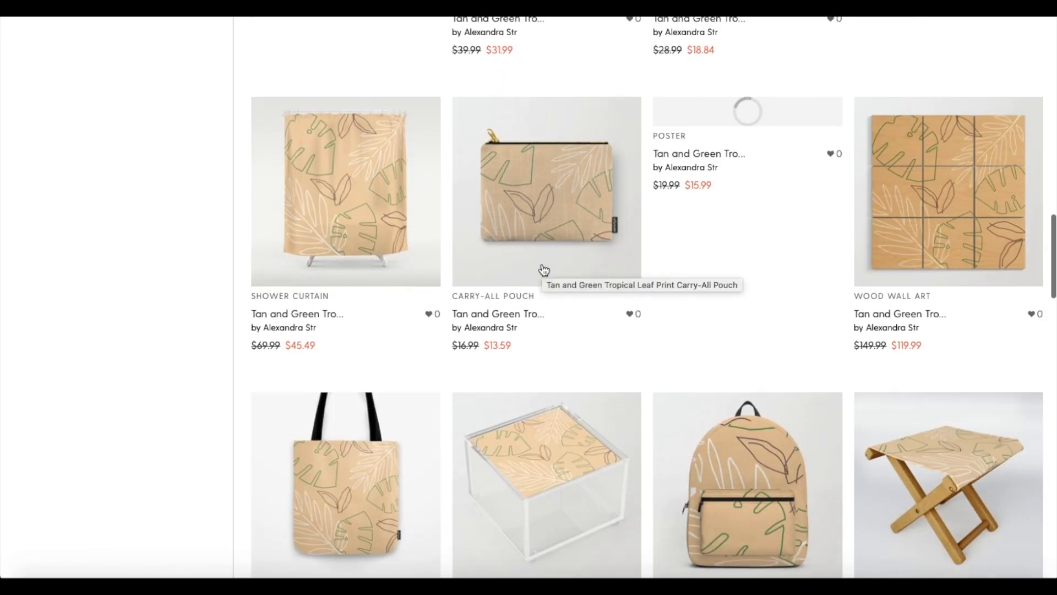